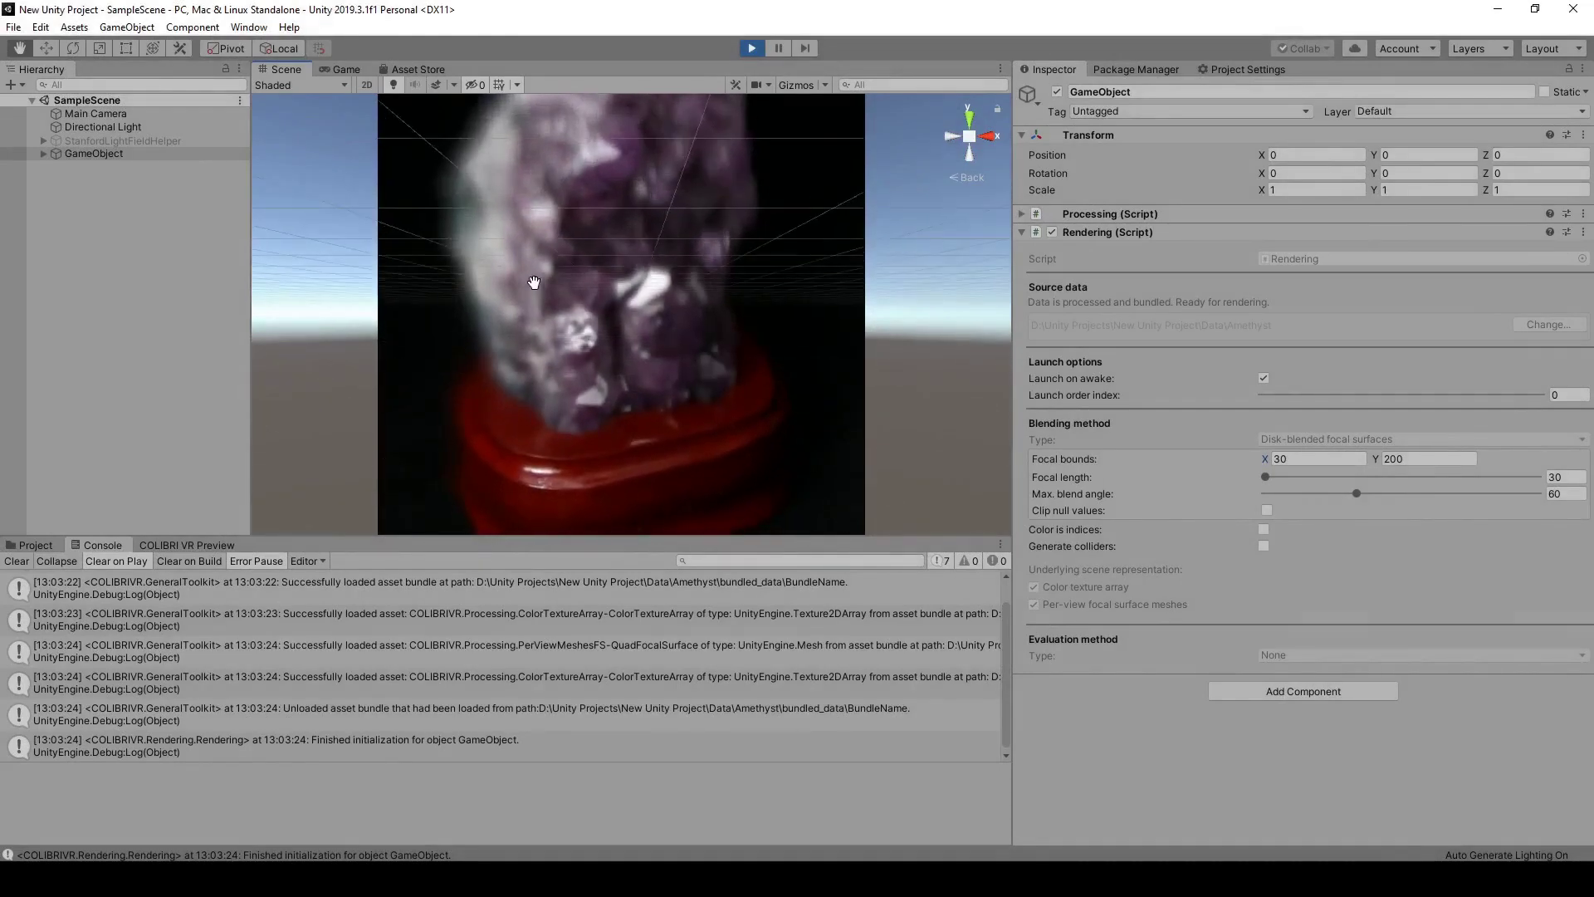
Set Focal bounds X to 100 and pan the Scene view around the refocused amethyst
key("w")
left_click(1304, 459)
type("100")
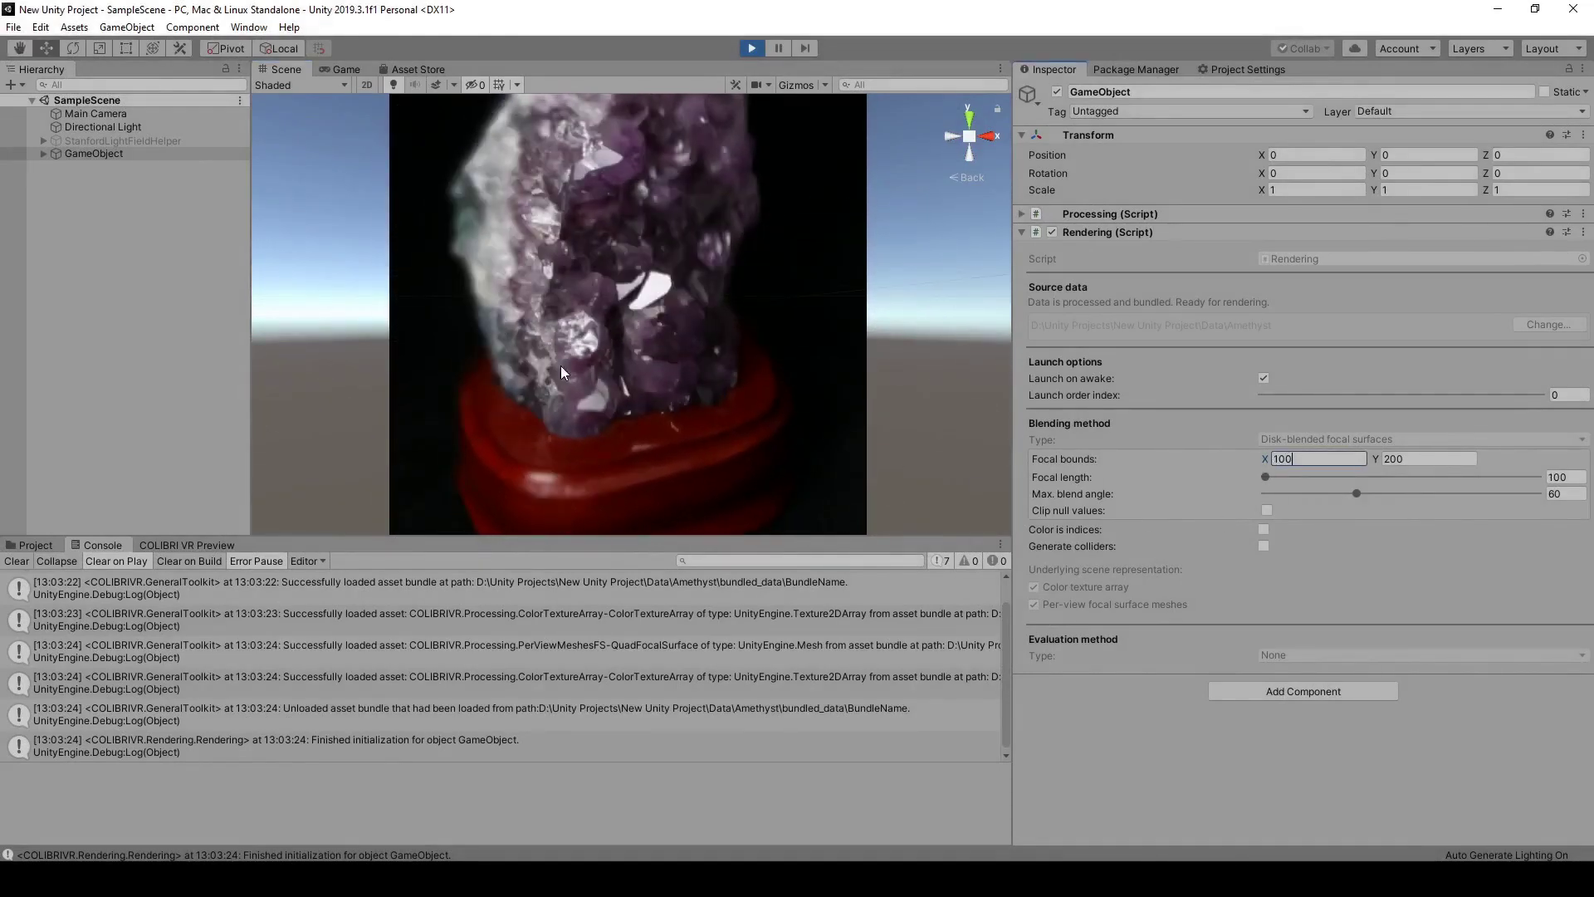
middle_click_drag(561, 372, 584, 481)
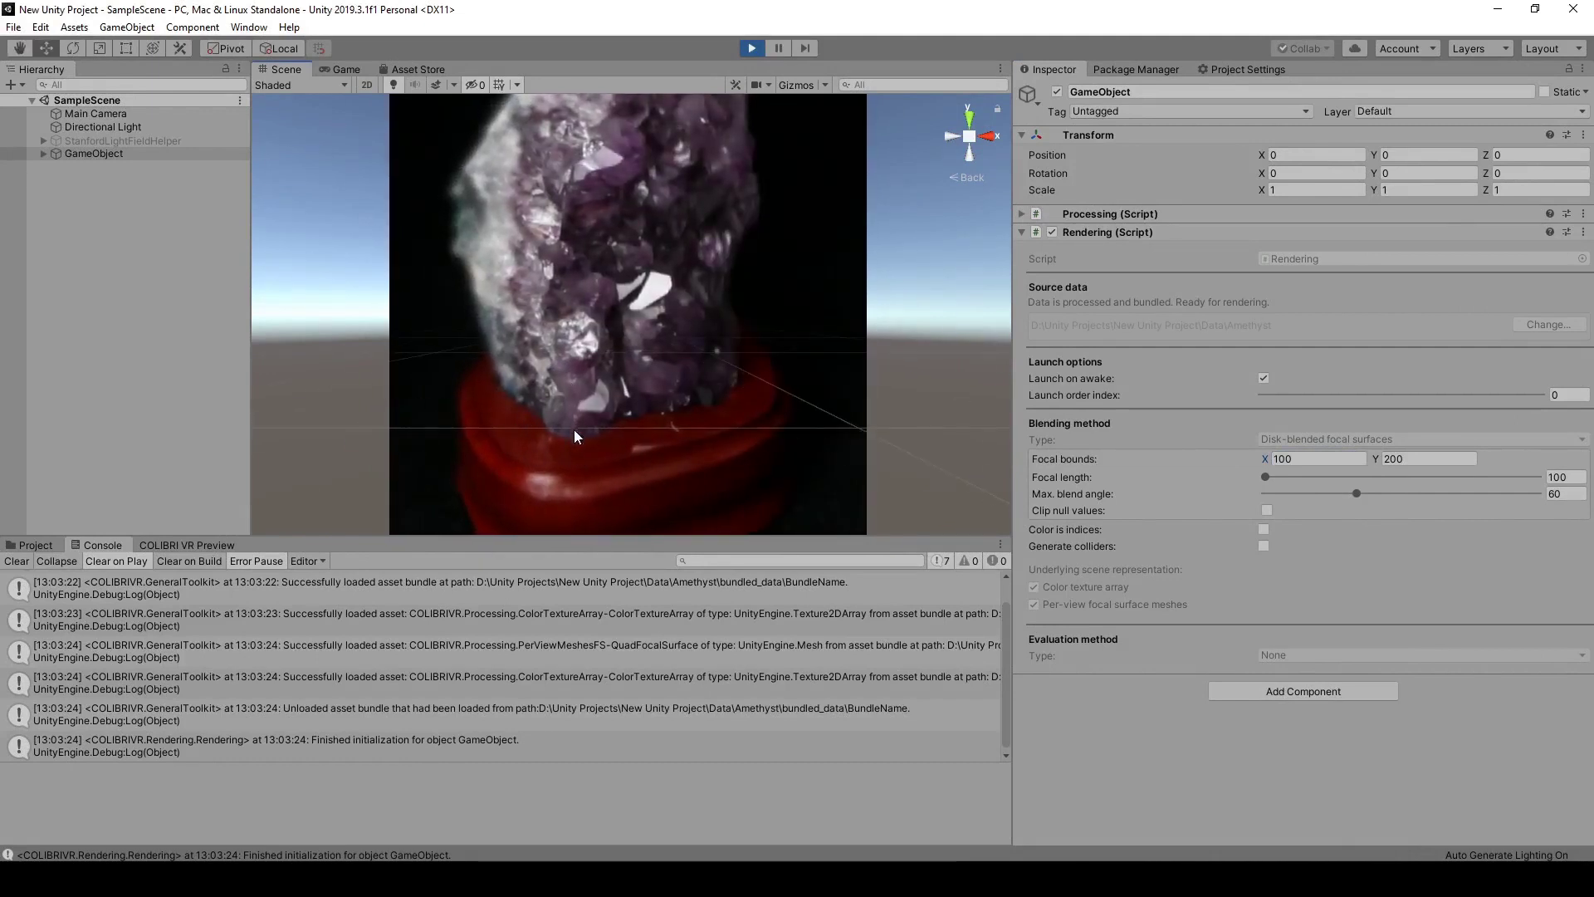
middle_click_drag(578, 422, 681, 425)
middle_click_drag(557, 353, 624, 432)
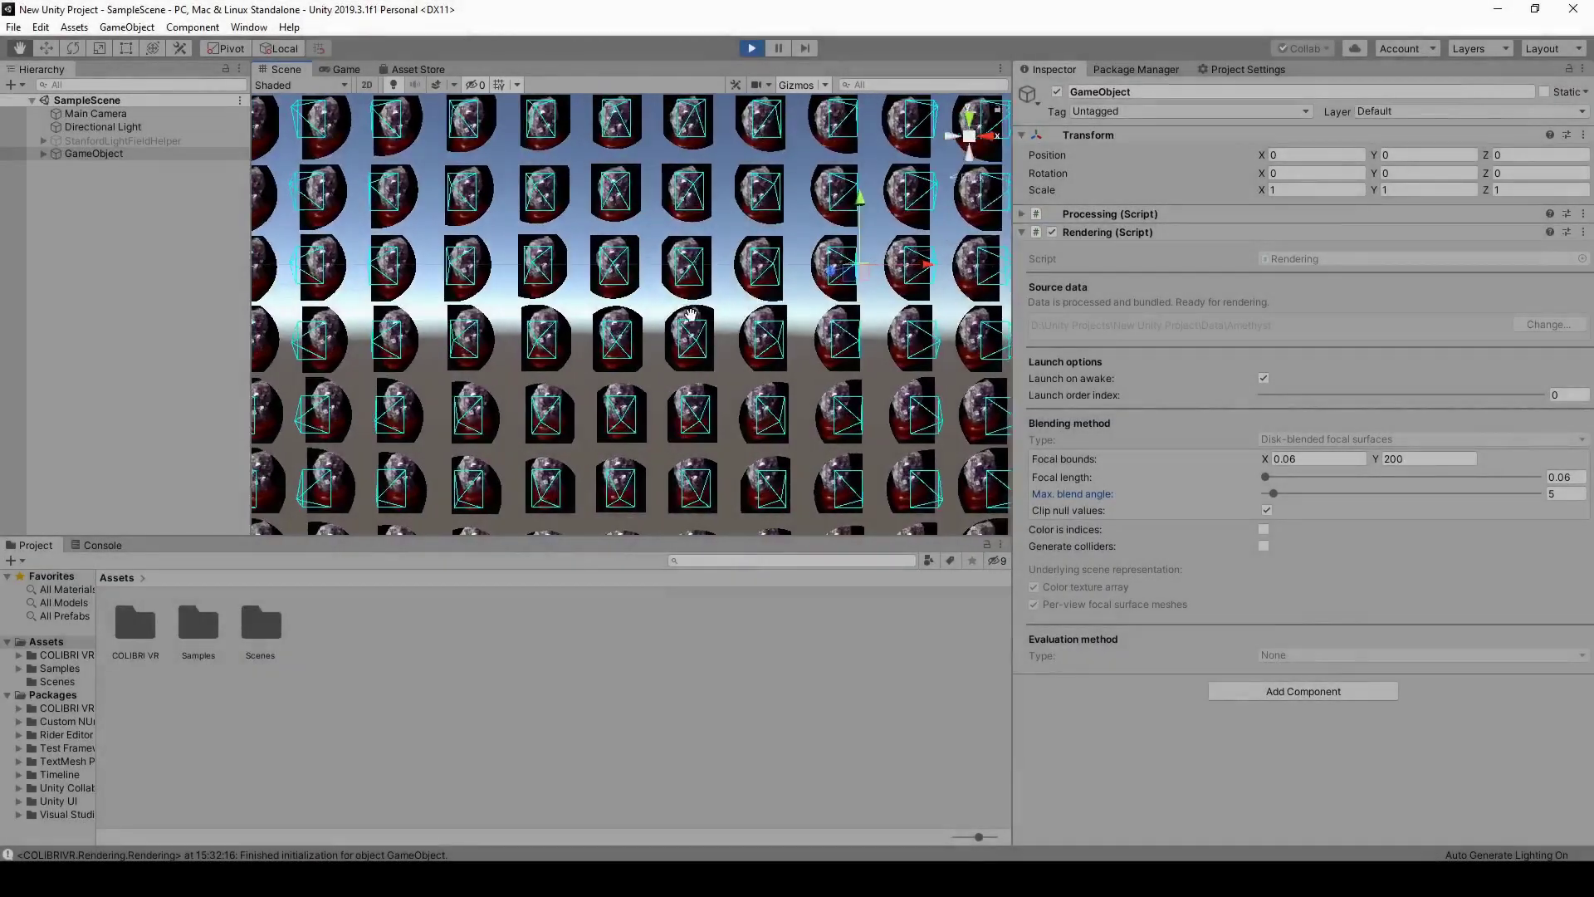
Turn off Clip null values in the Rendering component
left_click_drag(691, 314, 639, 329)
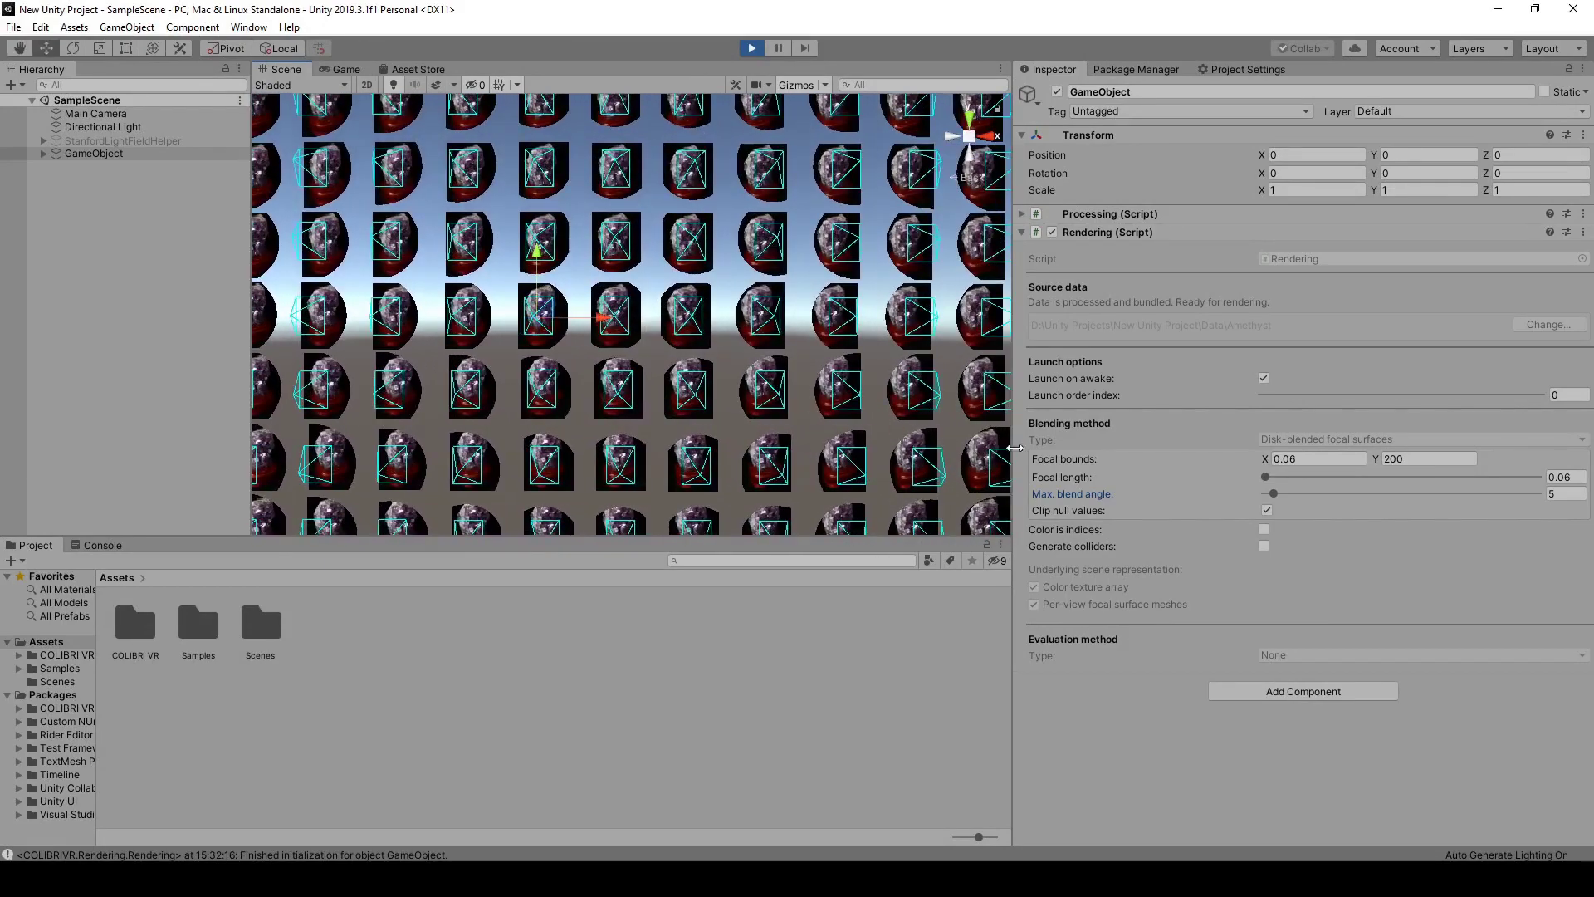
left_click(1267, 511)
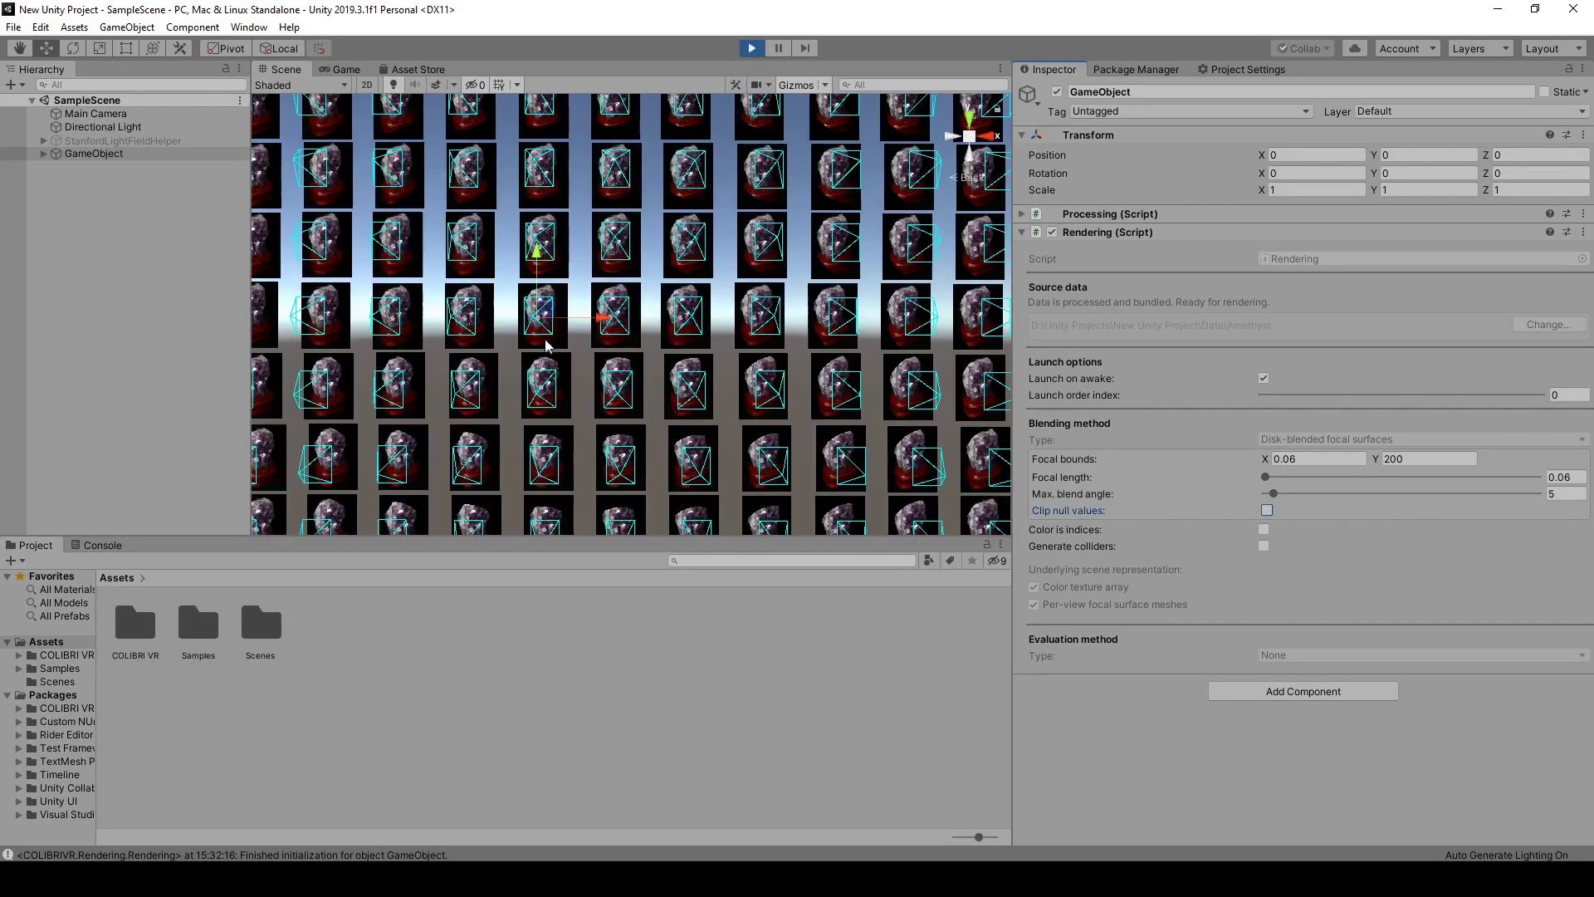
left_click_drag(509, 340, 744, 359, "alt")
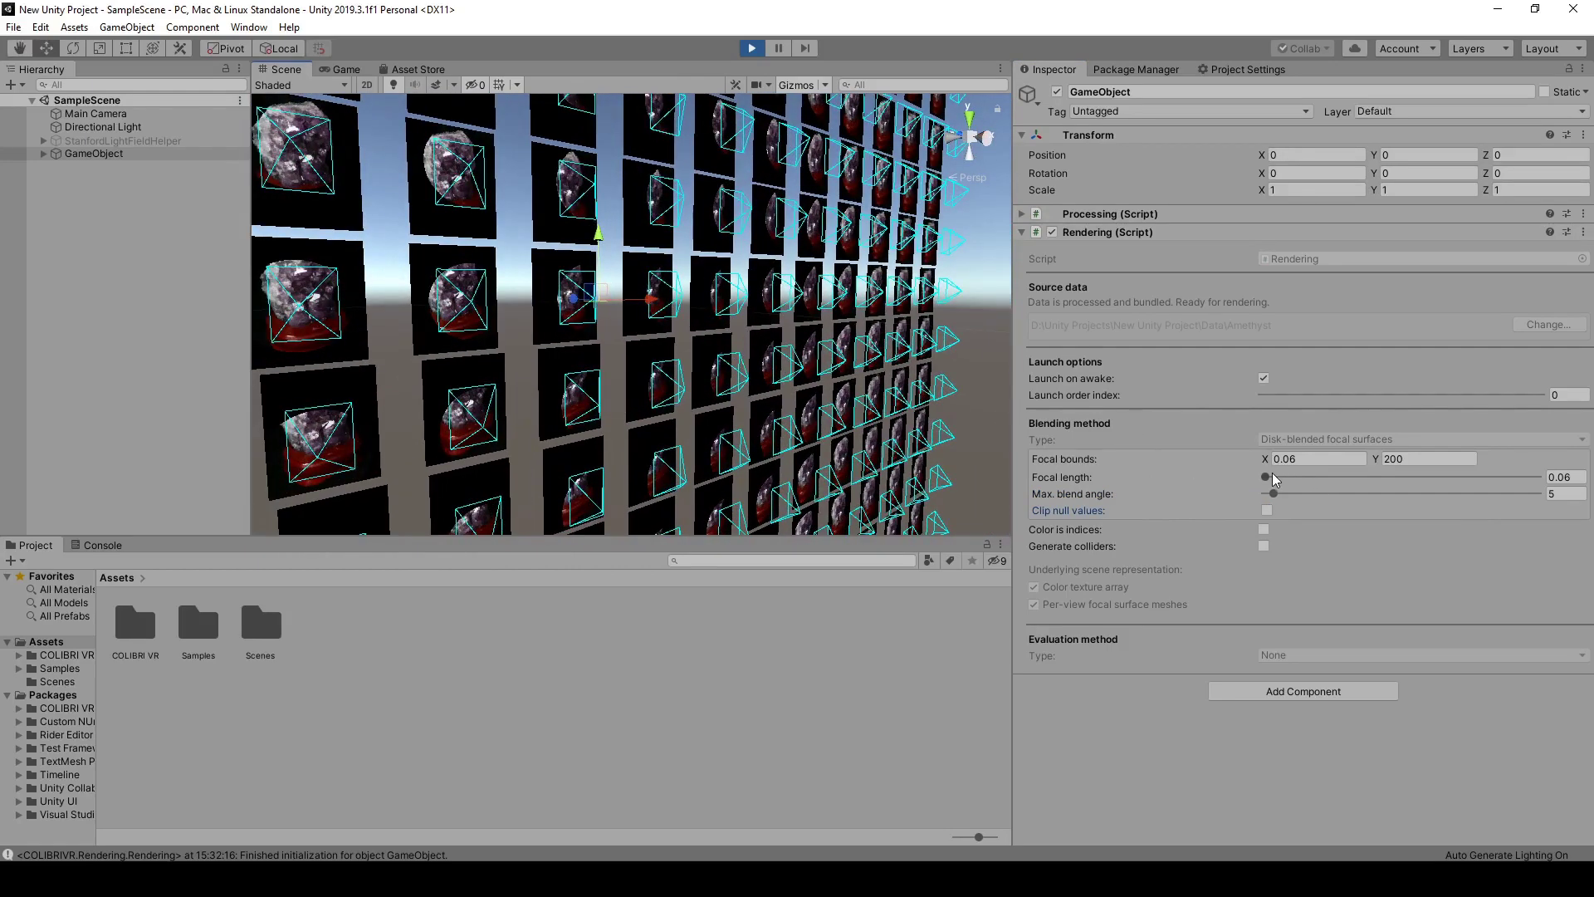
Sweep the focal length through about 24.5, 8.6 and 41.5 to bring the amethyst into focus
left_click_drag(1264, 477, 1416, 487)
left_click_drag(893, 470, 814, 458, "alt")
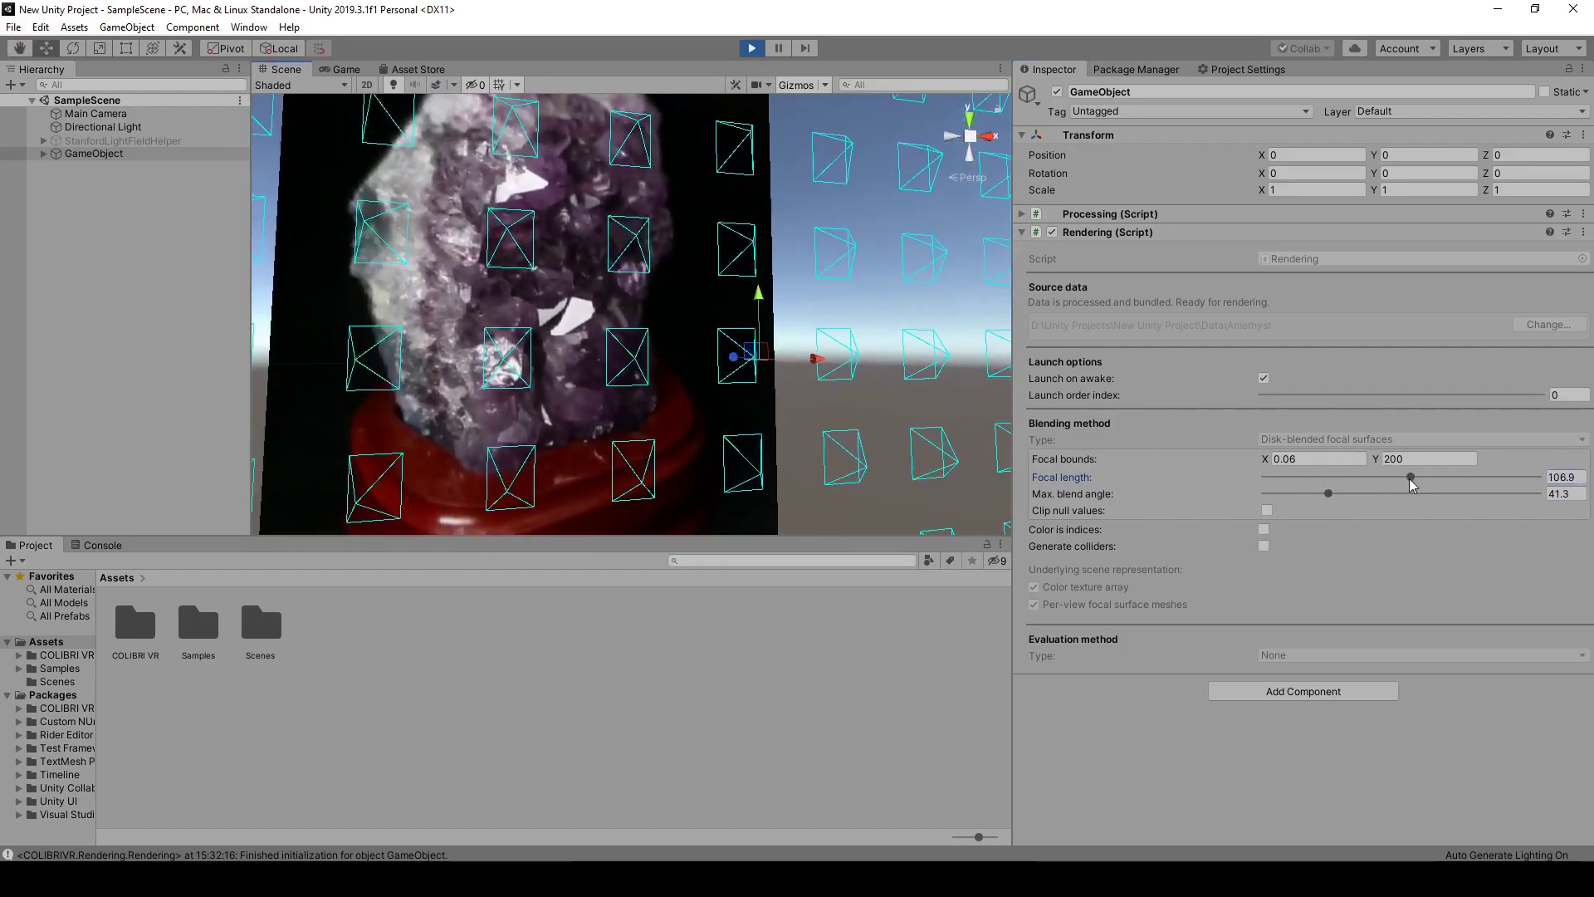
left_click_drag(1410, 478, 1278, 500)
right_click_drag(764, 417, 761, 425)
left_click_drag(1278, 477, 1321, 478)
middle_click_drag(690, 321, 838, 340)
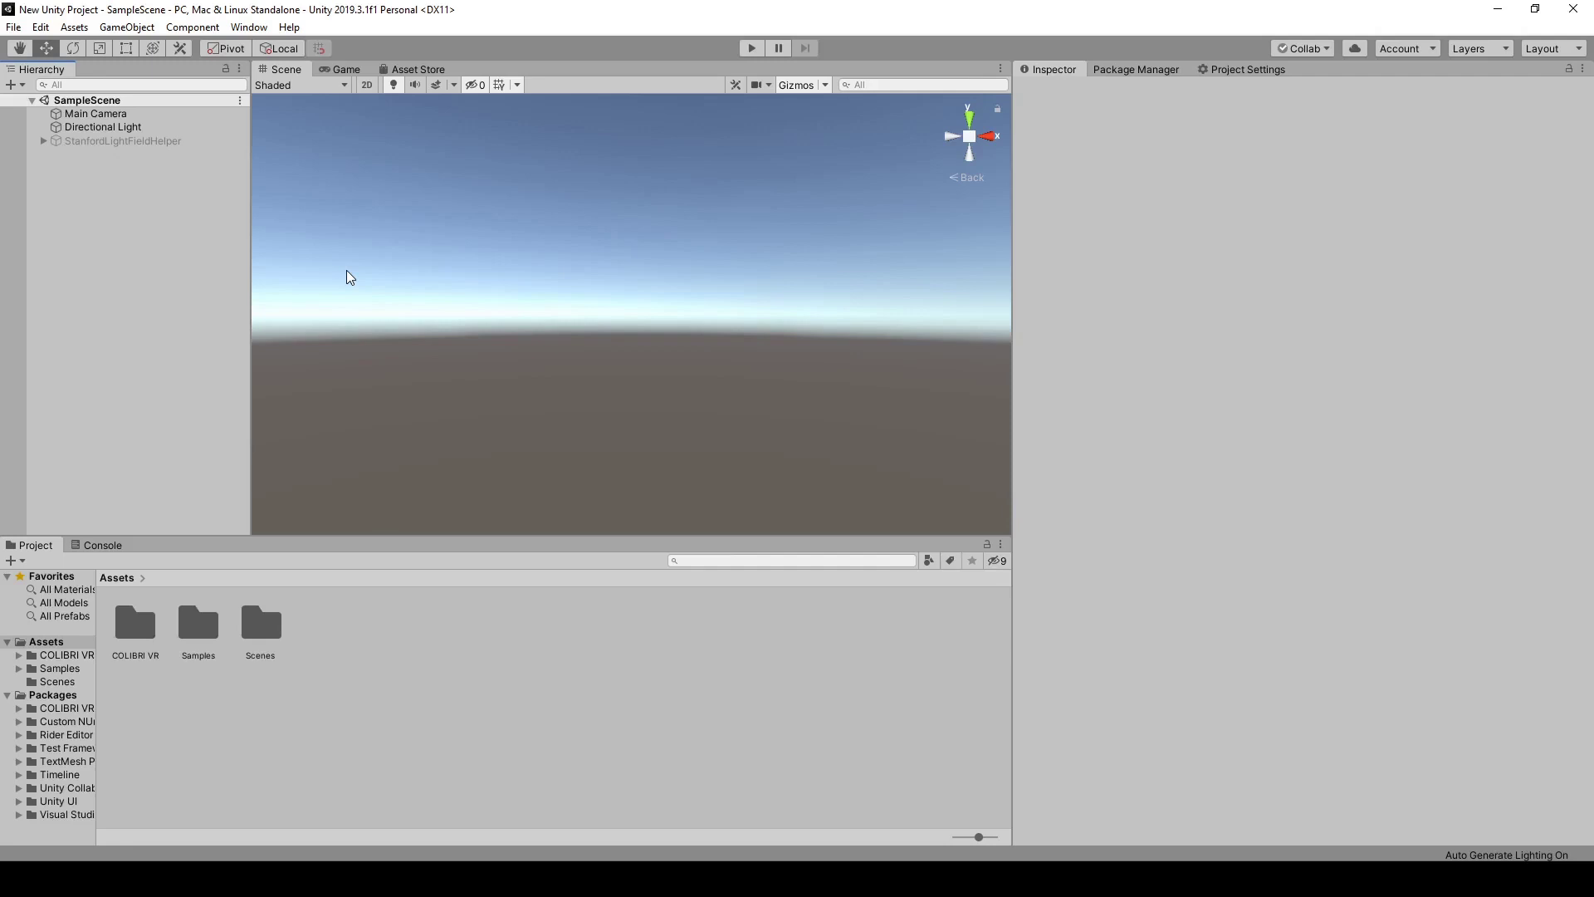
Create an empty GameObject with its Transform reset to the origin
right_click(142, 215)
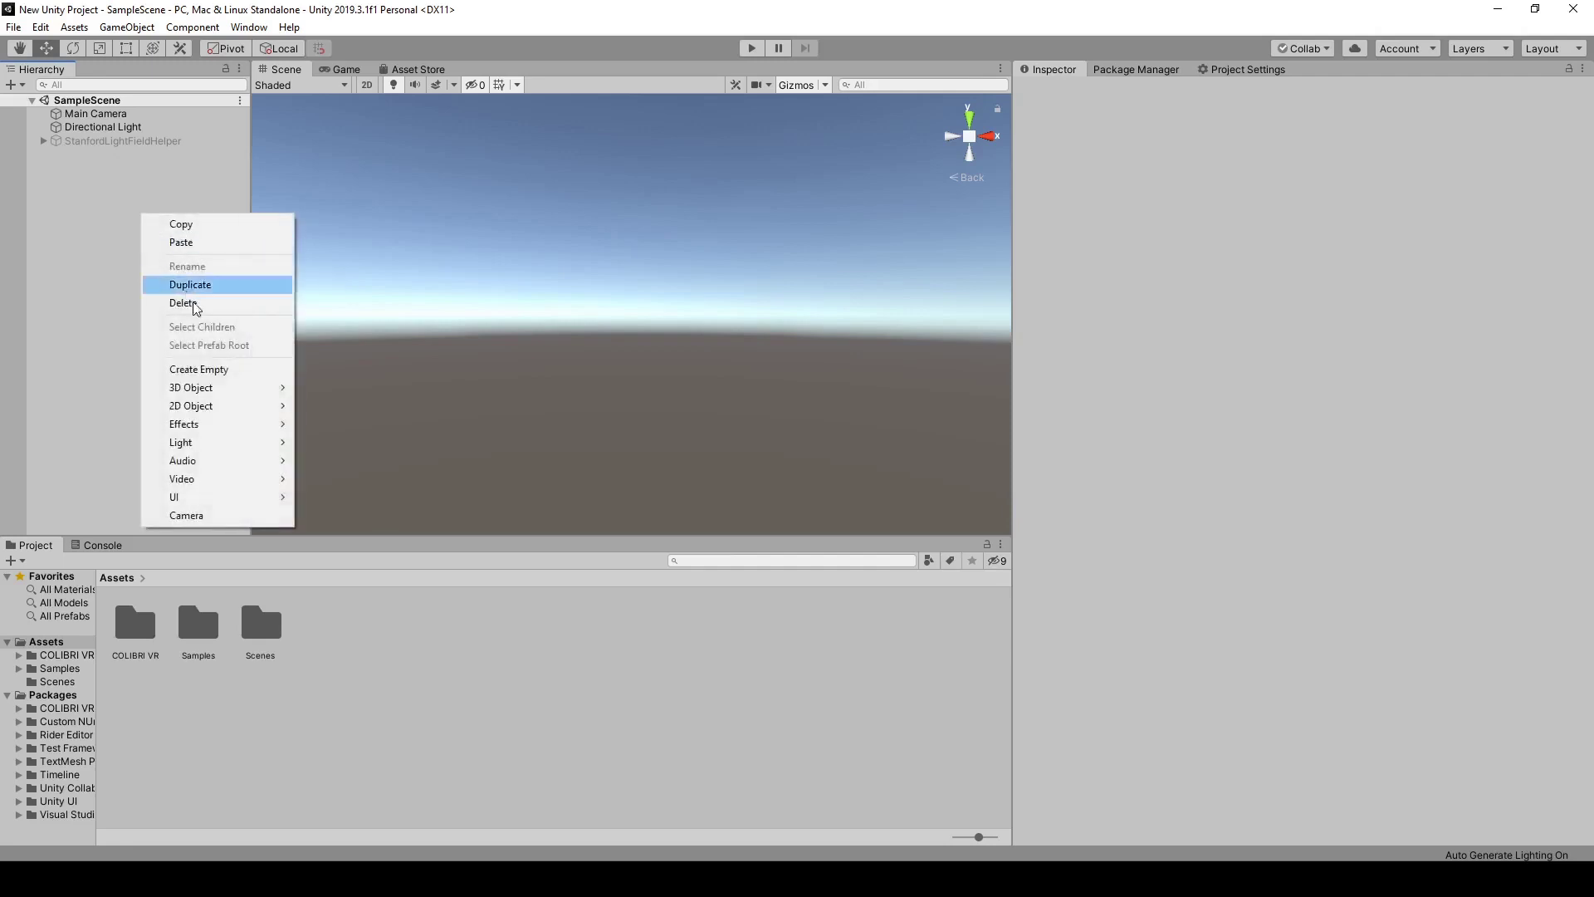
left_click(209, 371)
right_click(1109, 134)
left_click(1129, 142)
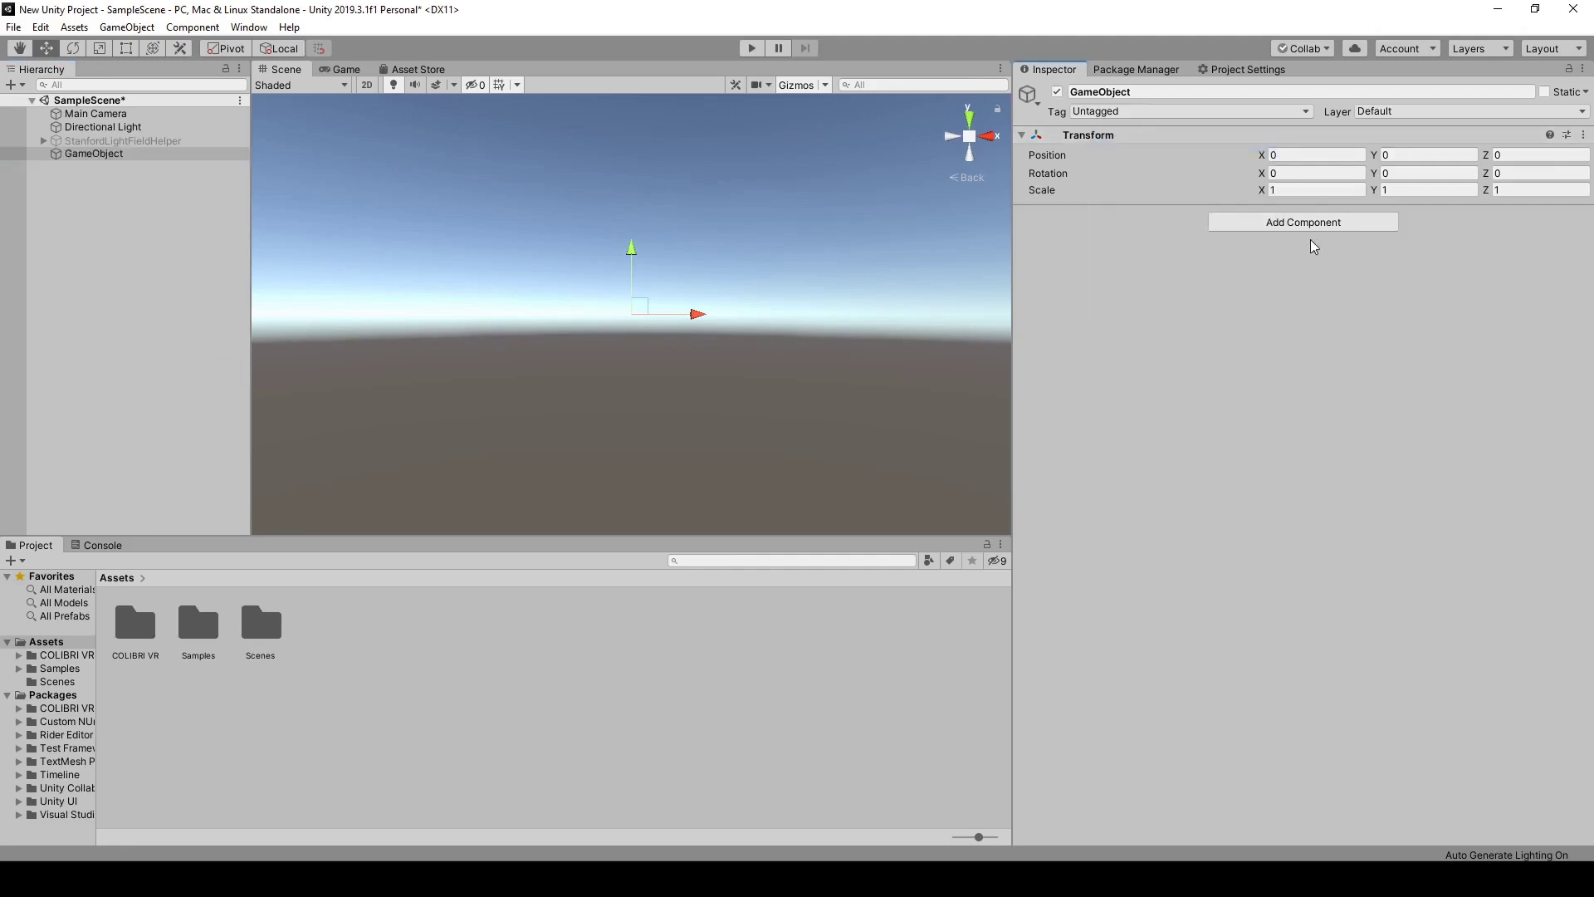
Add a Processing component using the Amethyst folder as source data, then enter play mode
left_click(1319, 225)
type("proc")
left_click(1345, 283)
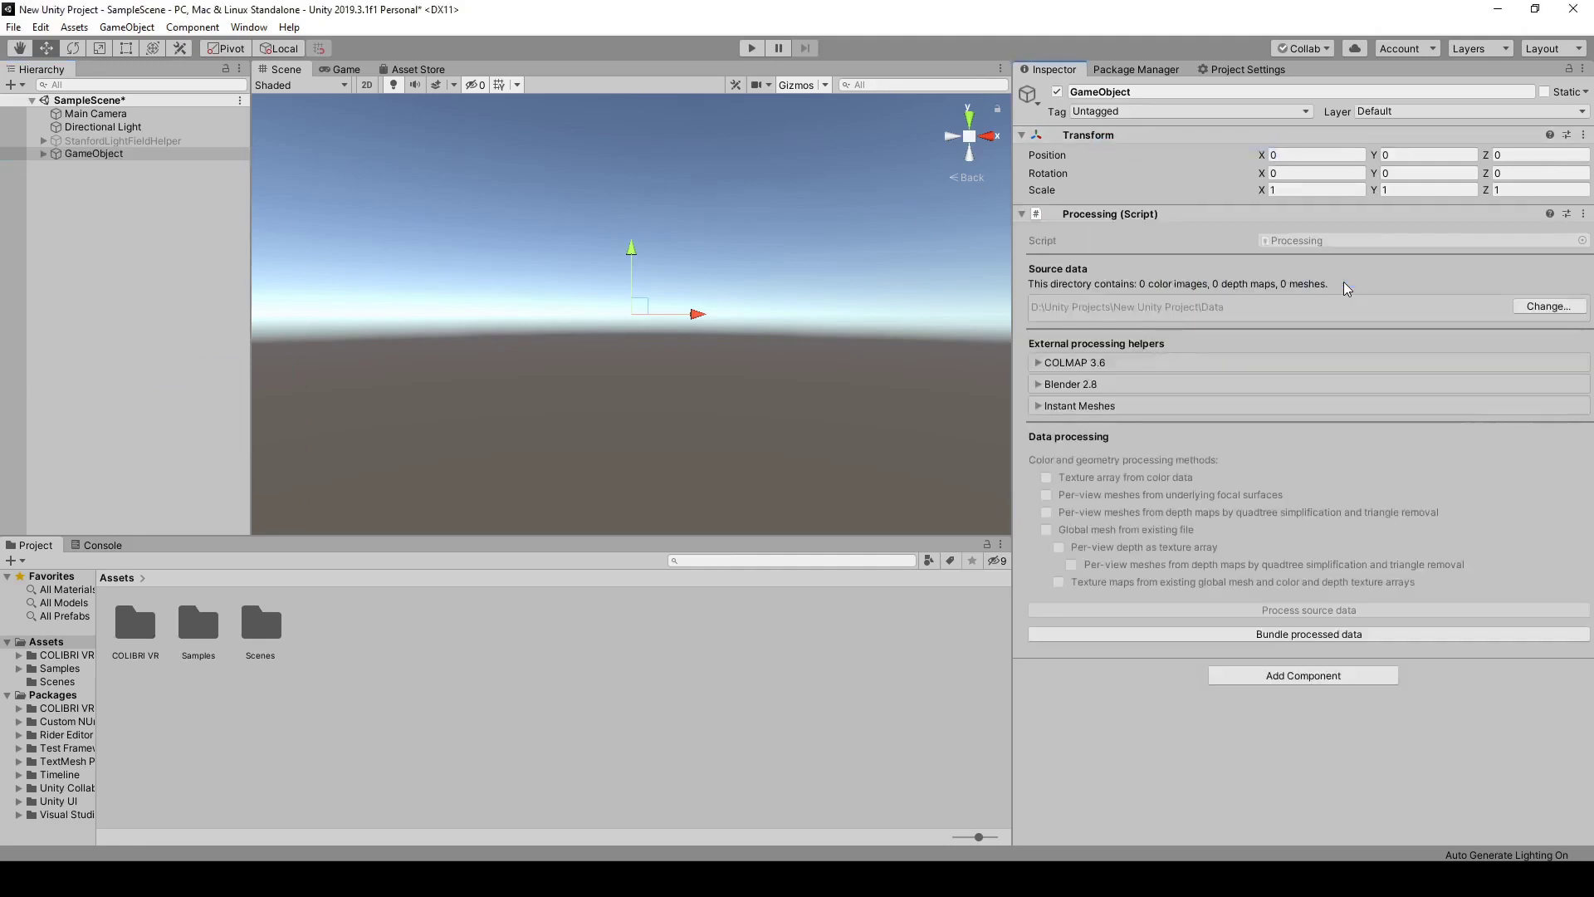
left_click(1549, 307)
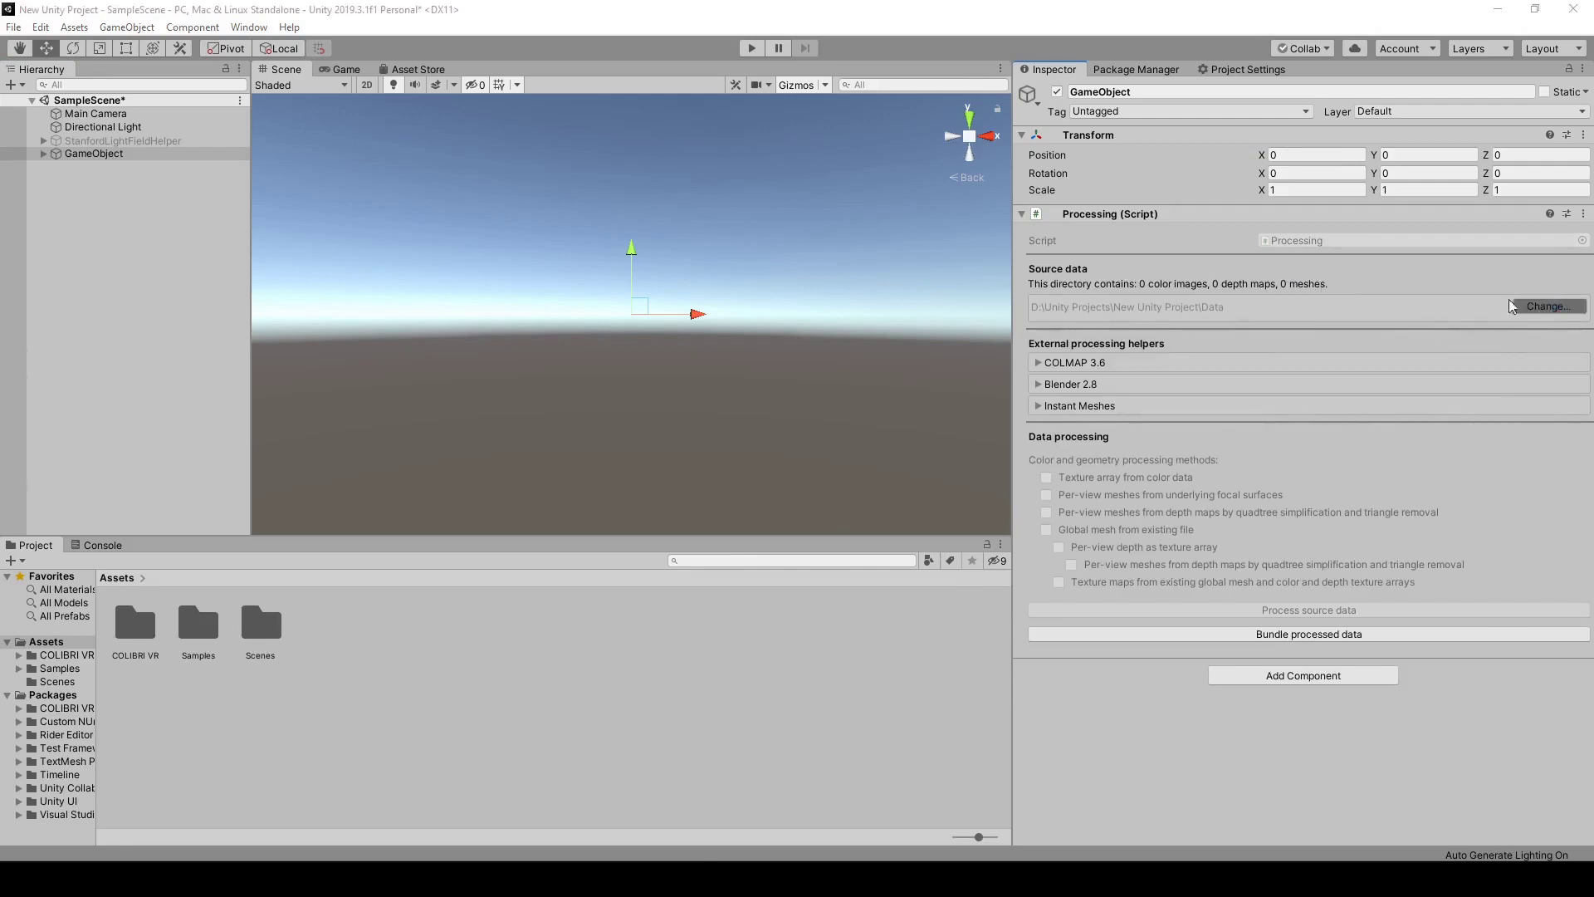
left_click(241, 152)
left_click(626, 456)
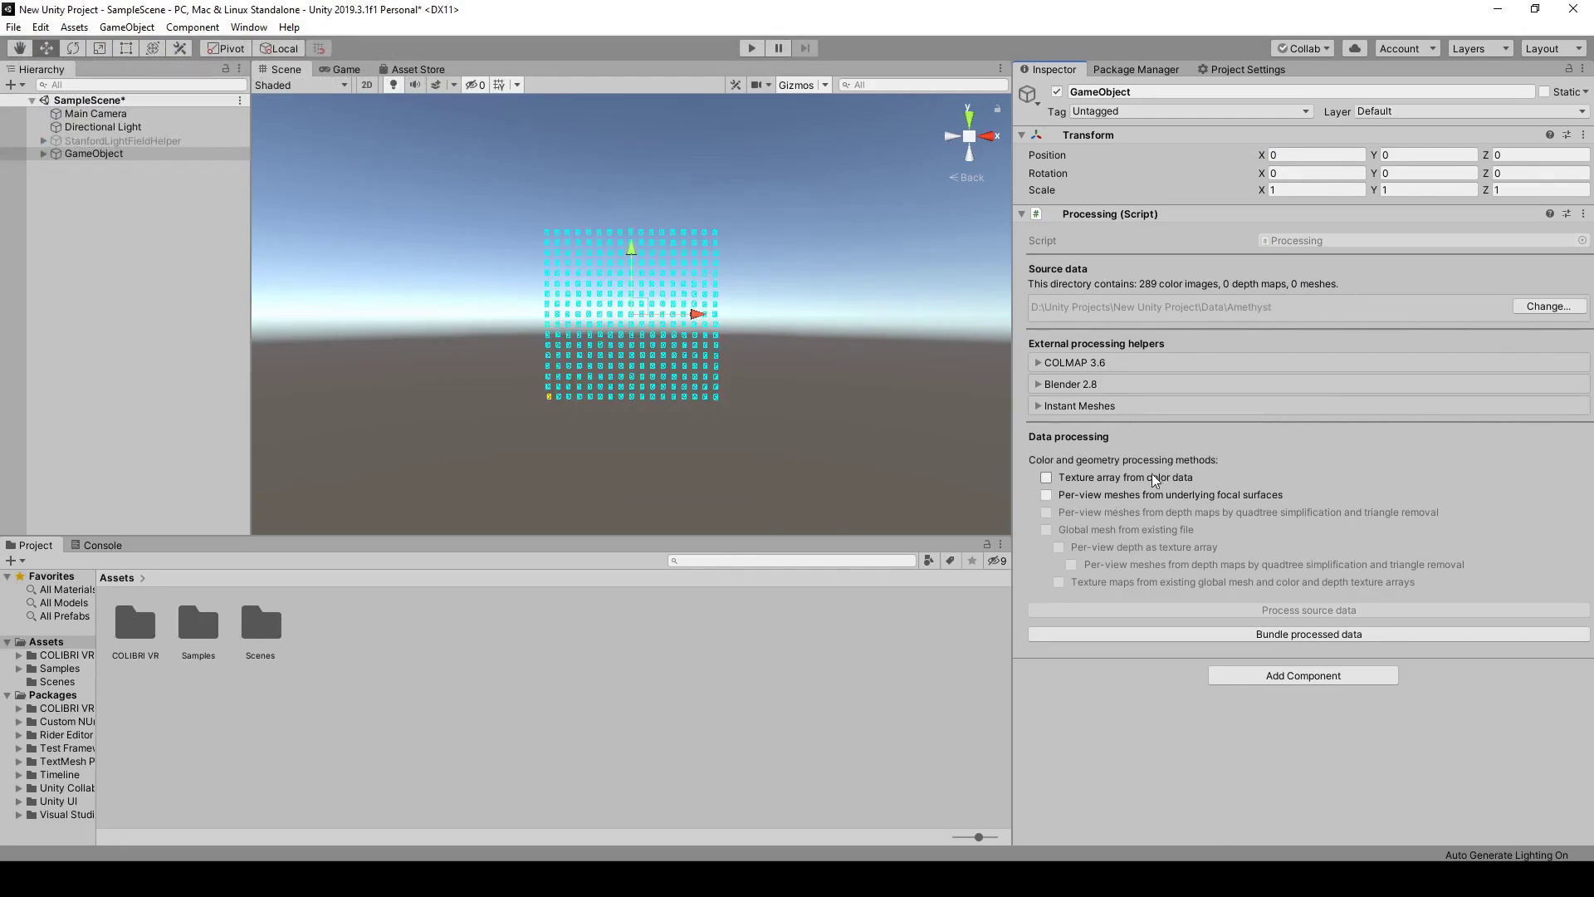
mouse_move(1164, 489)
mouse_move(1358, 471)
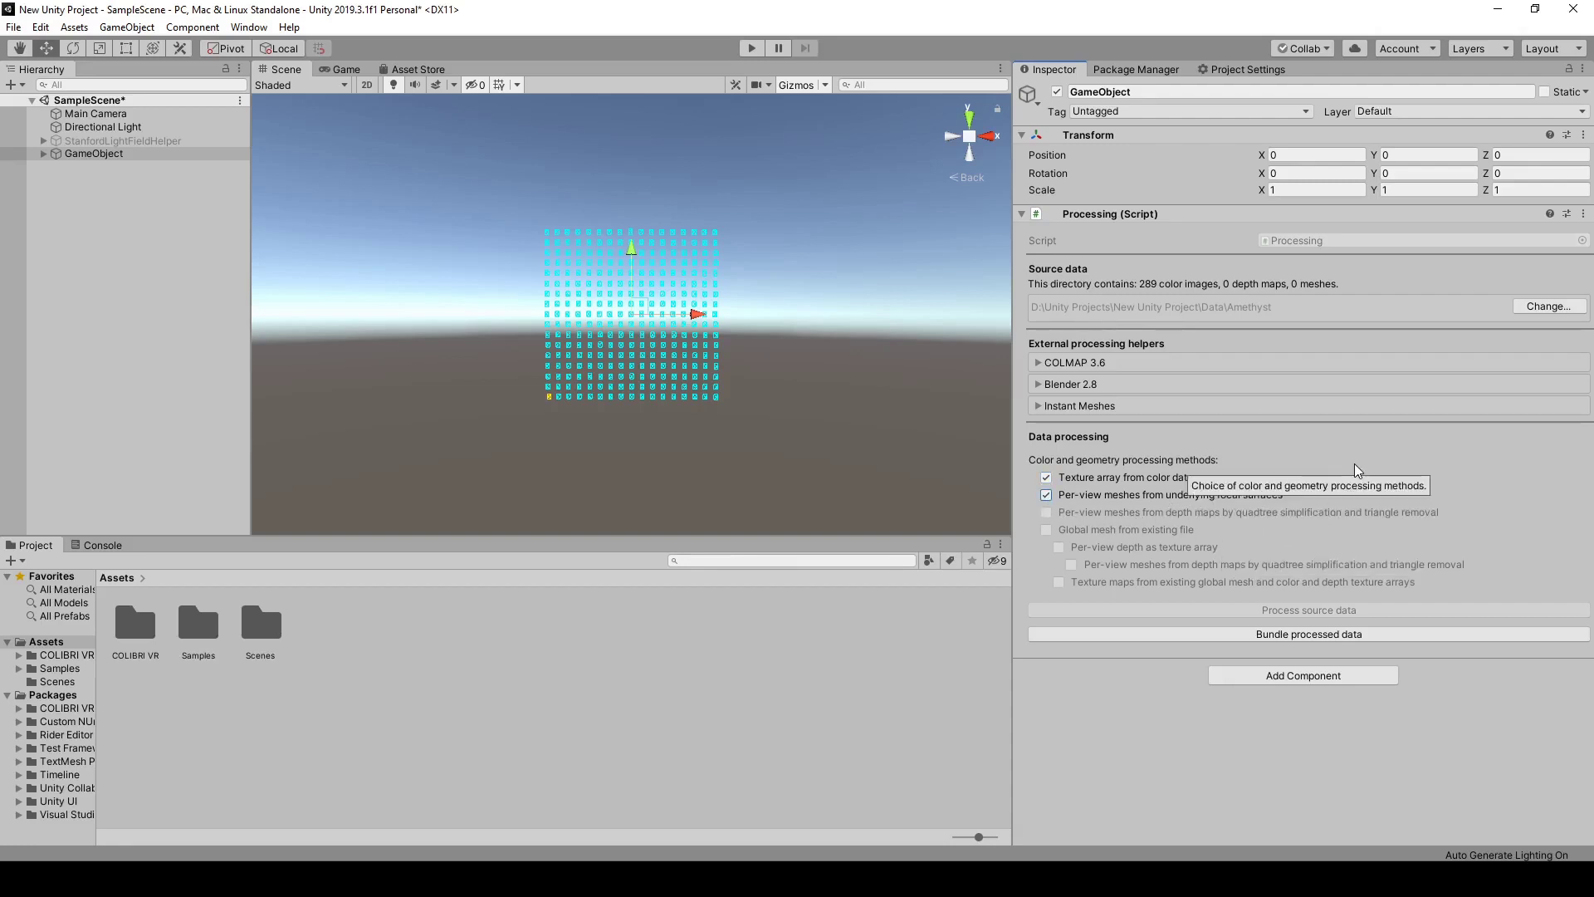
left_click(752, 48)
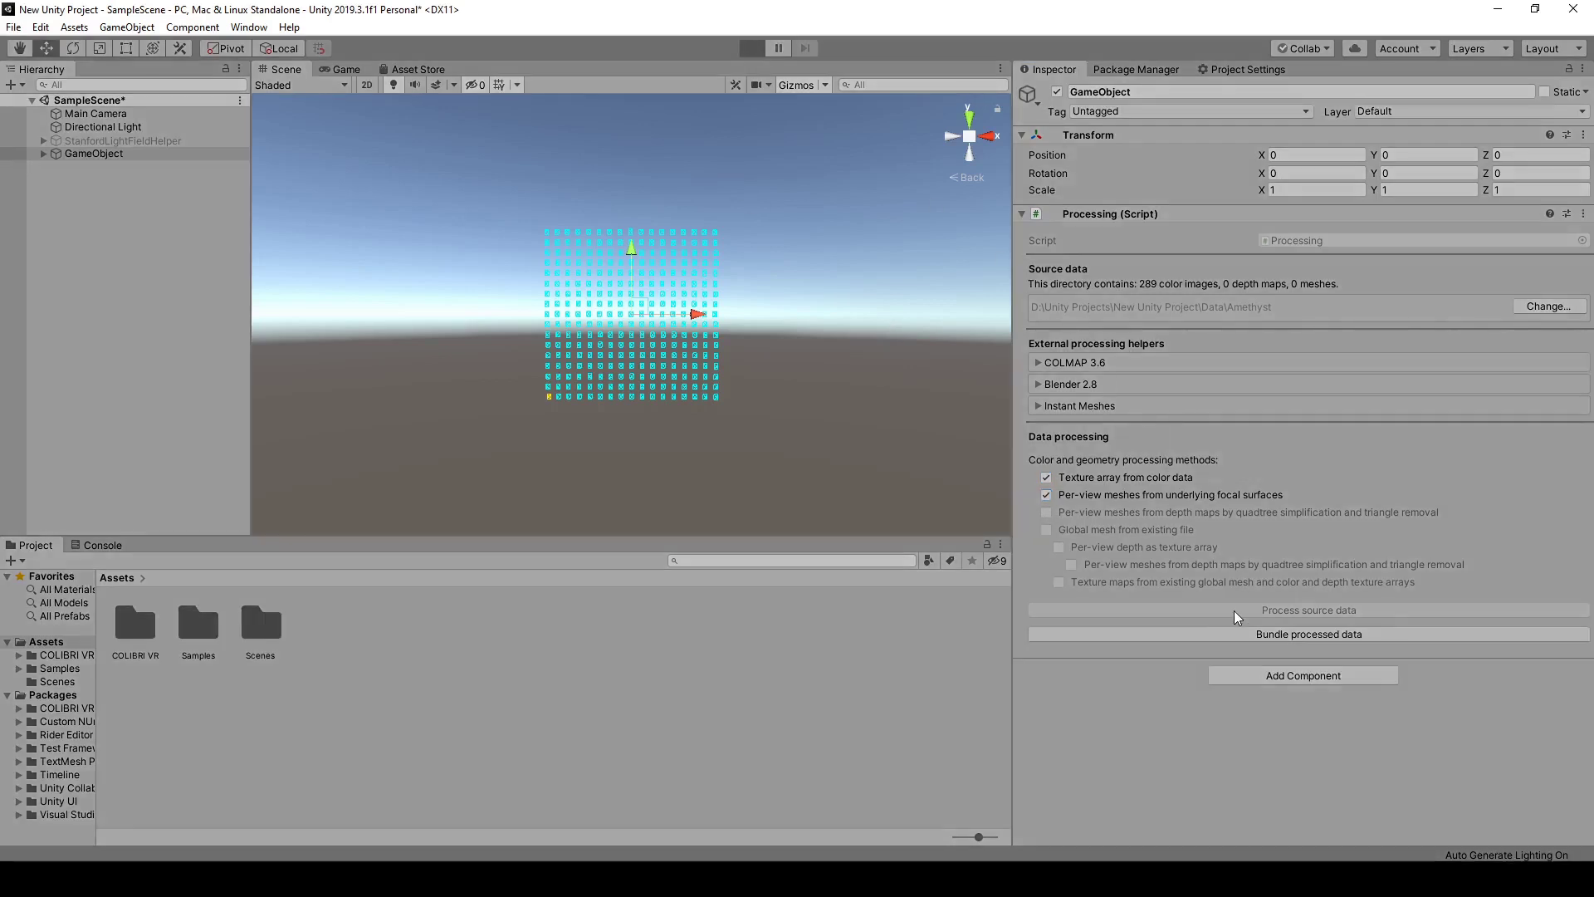
Process the Amethyst source data into processed_data and check the log and output folder
left_click(1172, 607)
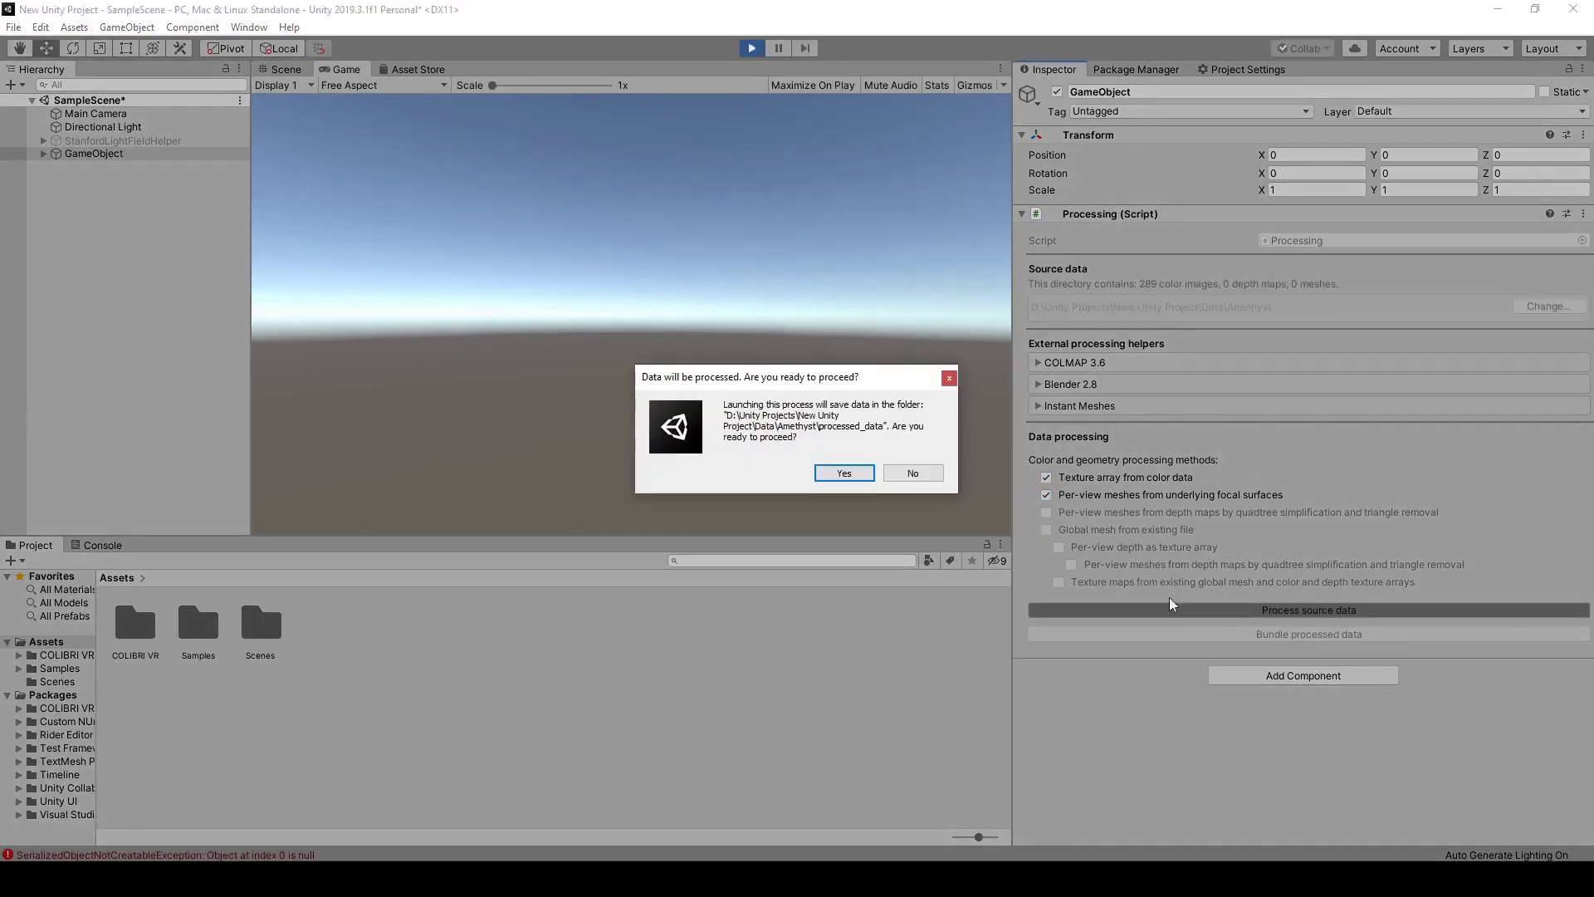
left_click(845, 472)
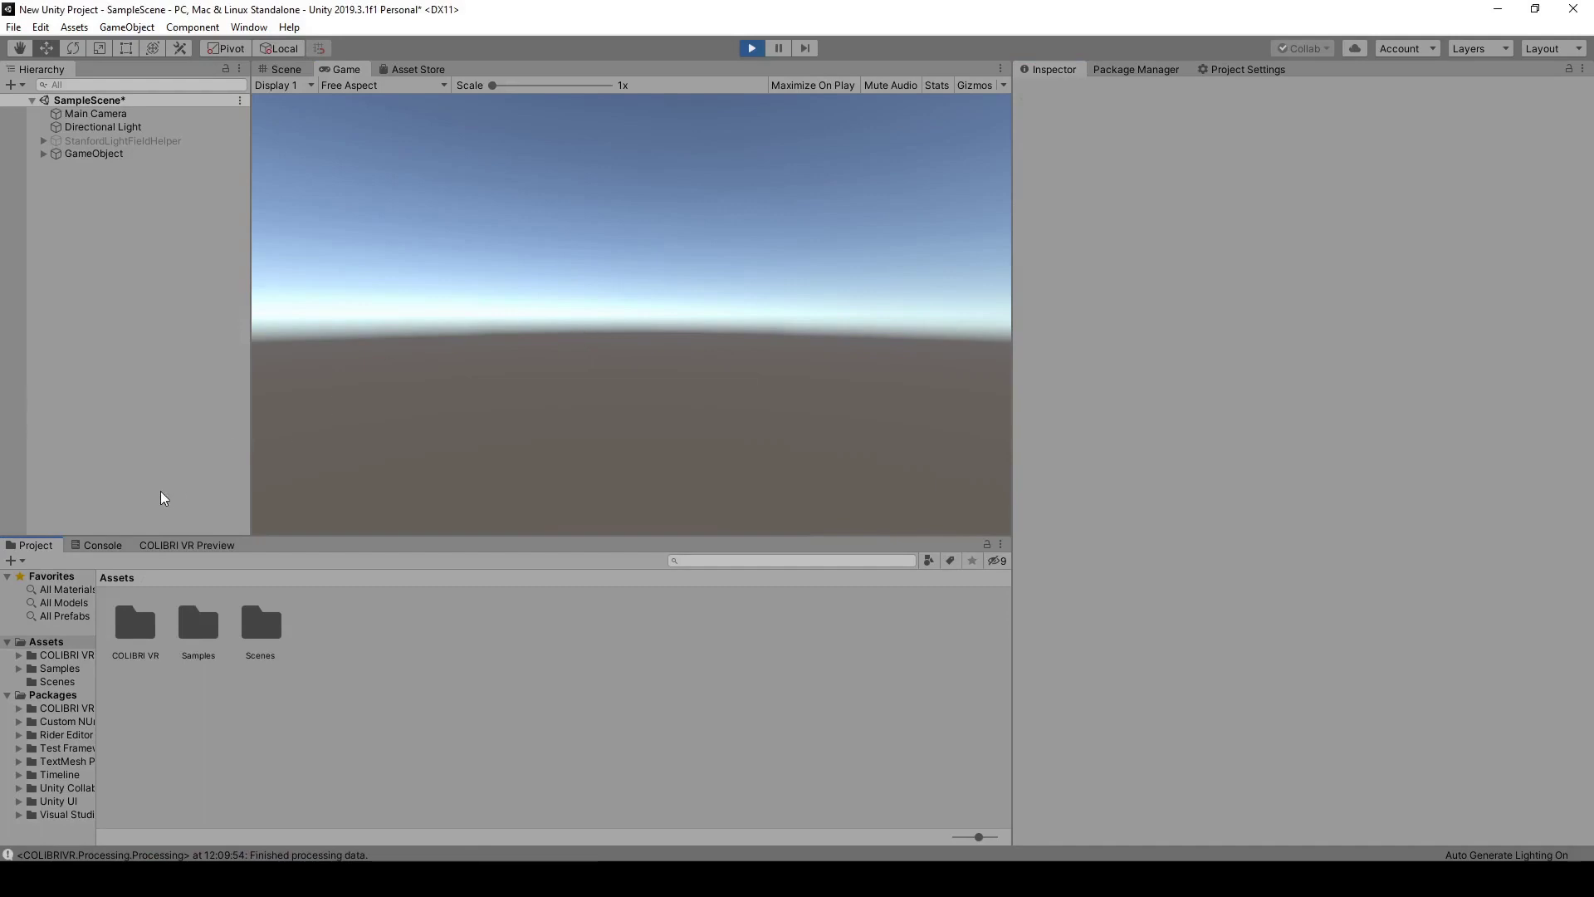
left_click(103, 546)
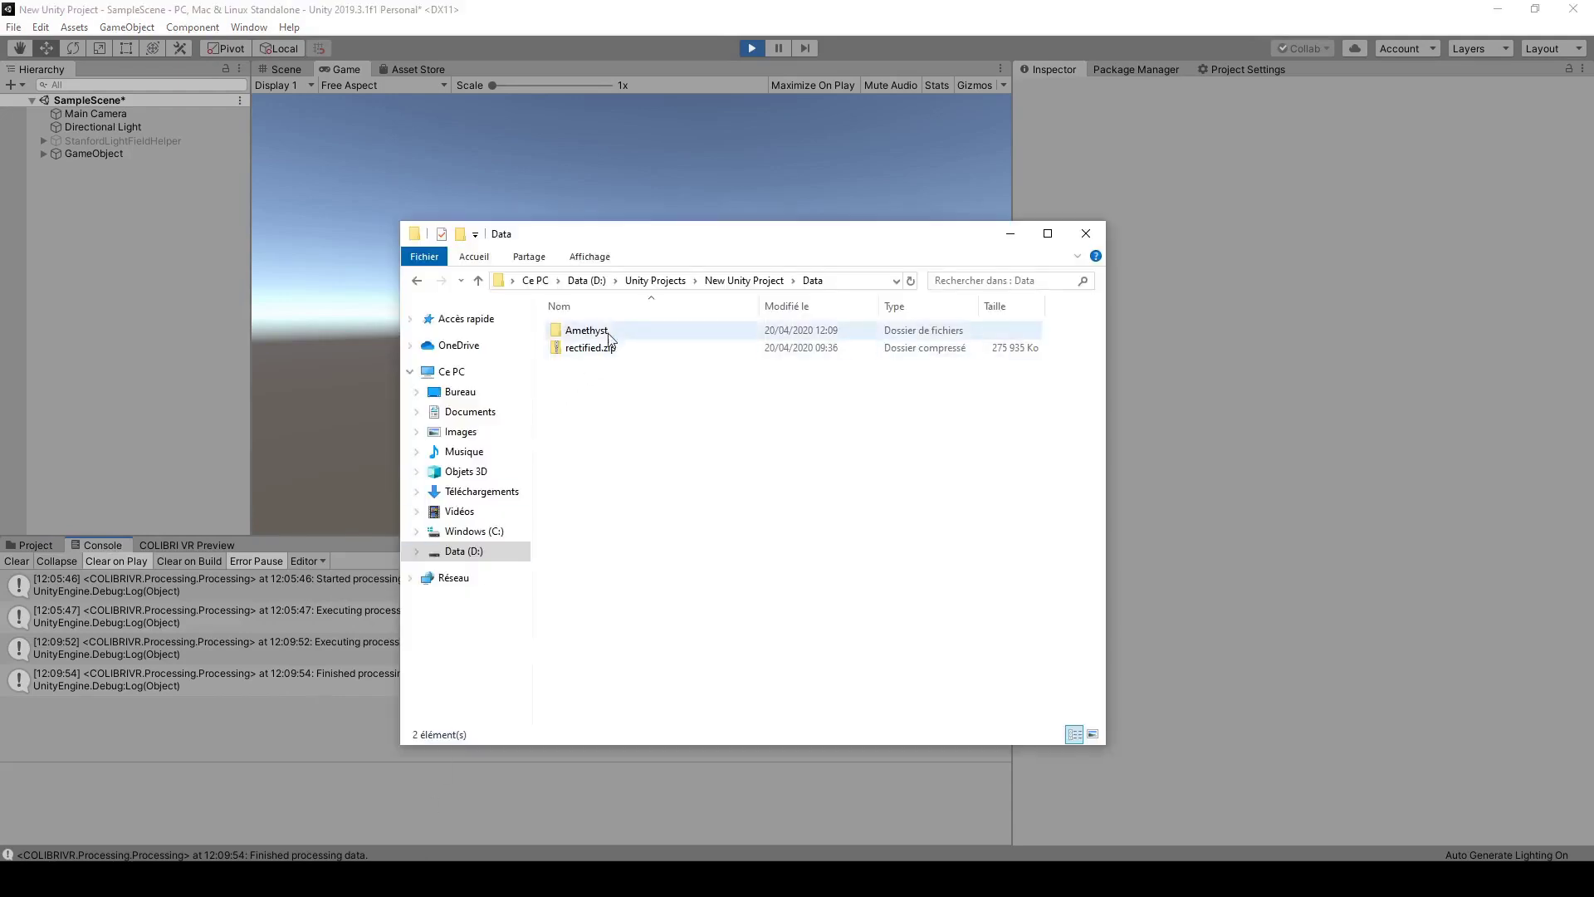
double_click(609, 330)
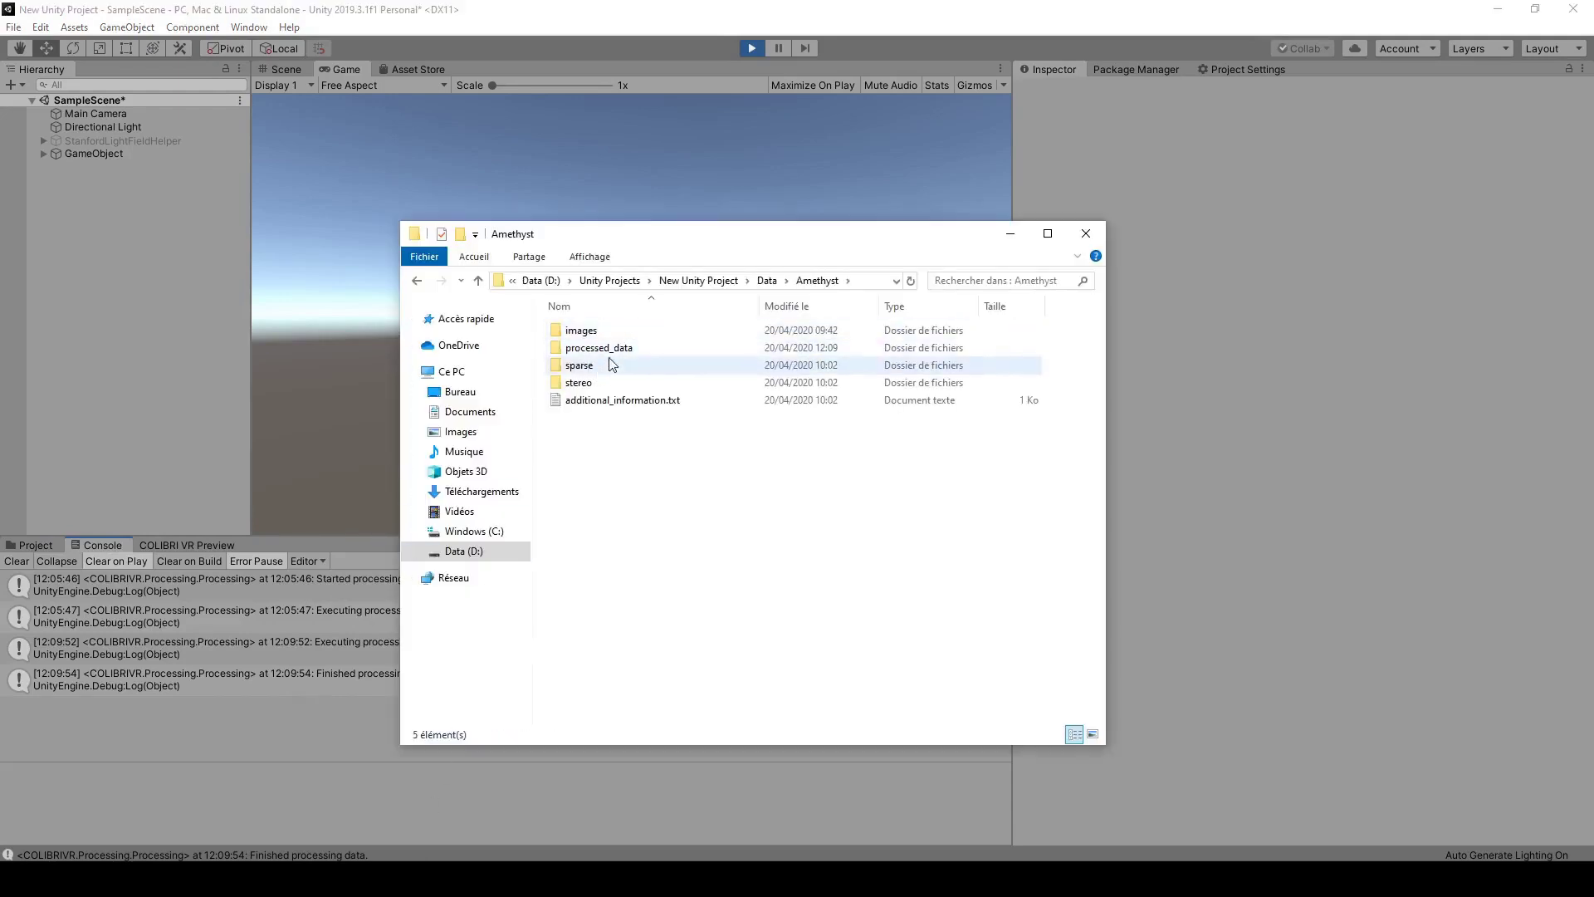
double_click(591, 348)
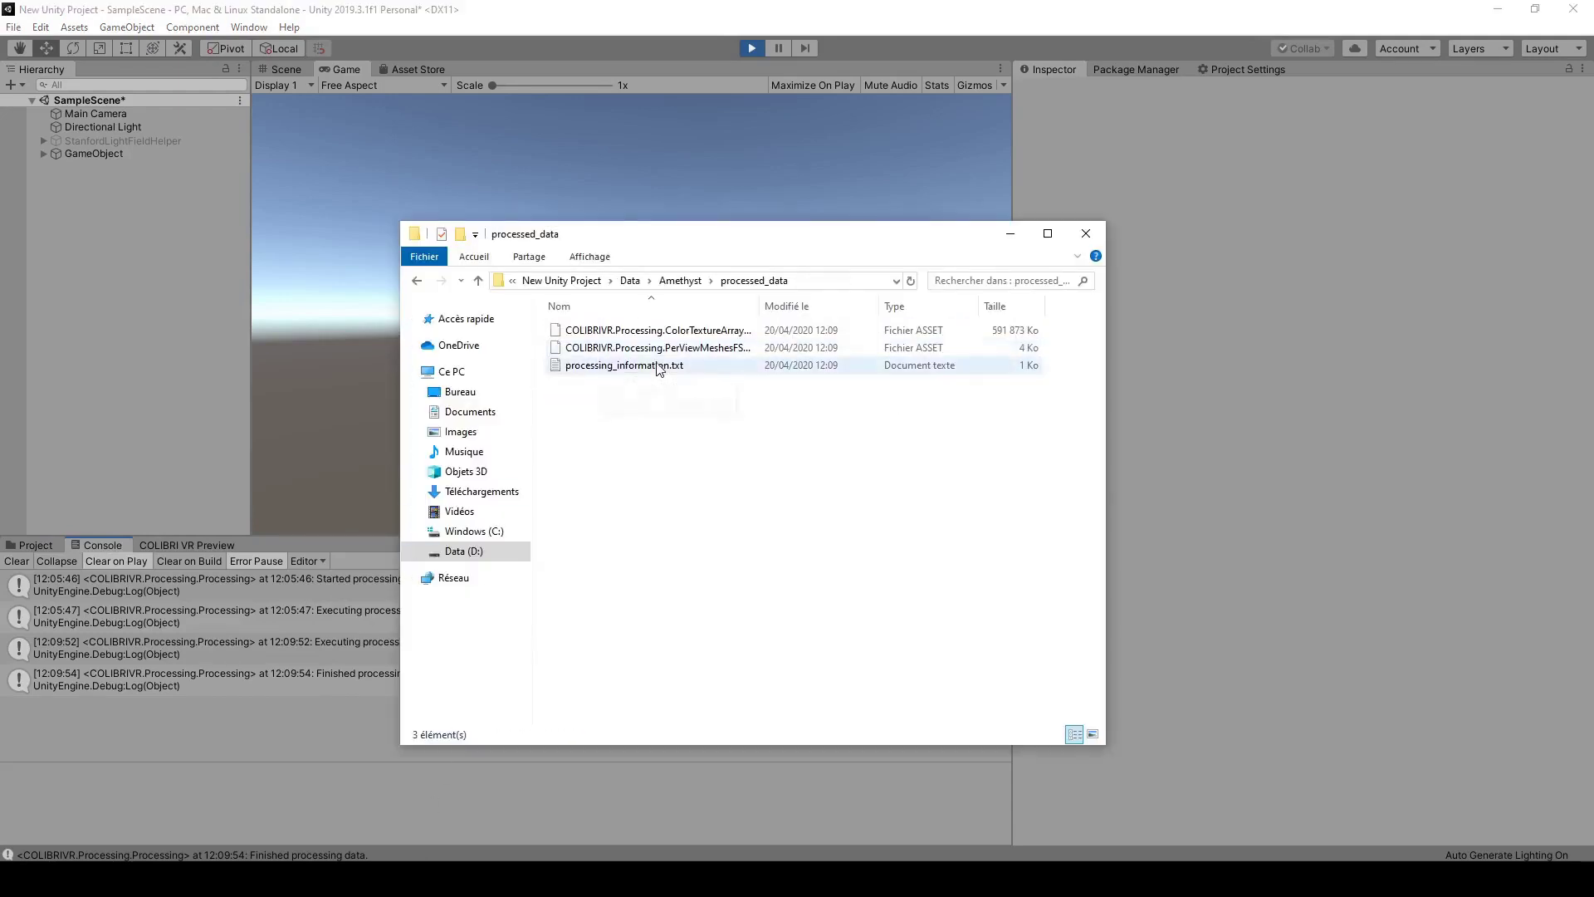
Stop play mode and rebundle the processed amethyst data, overwriting the bundle in bundled_data
left_click(618, 13)
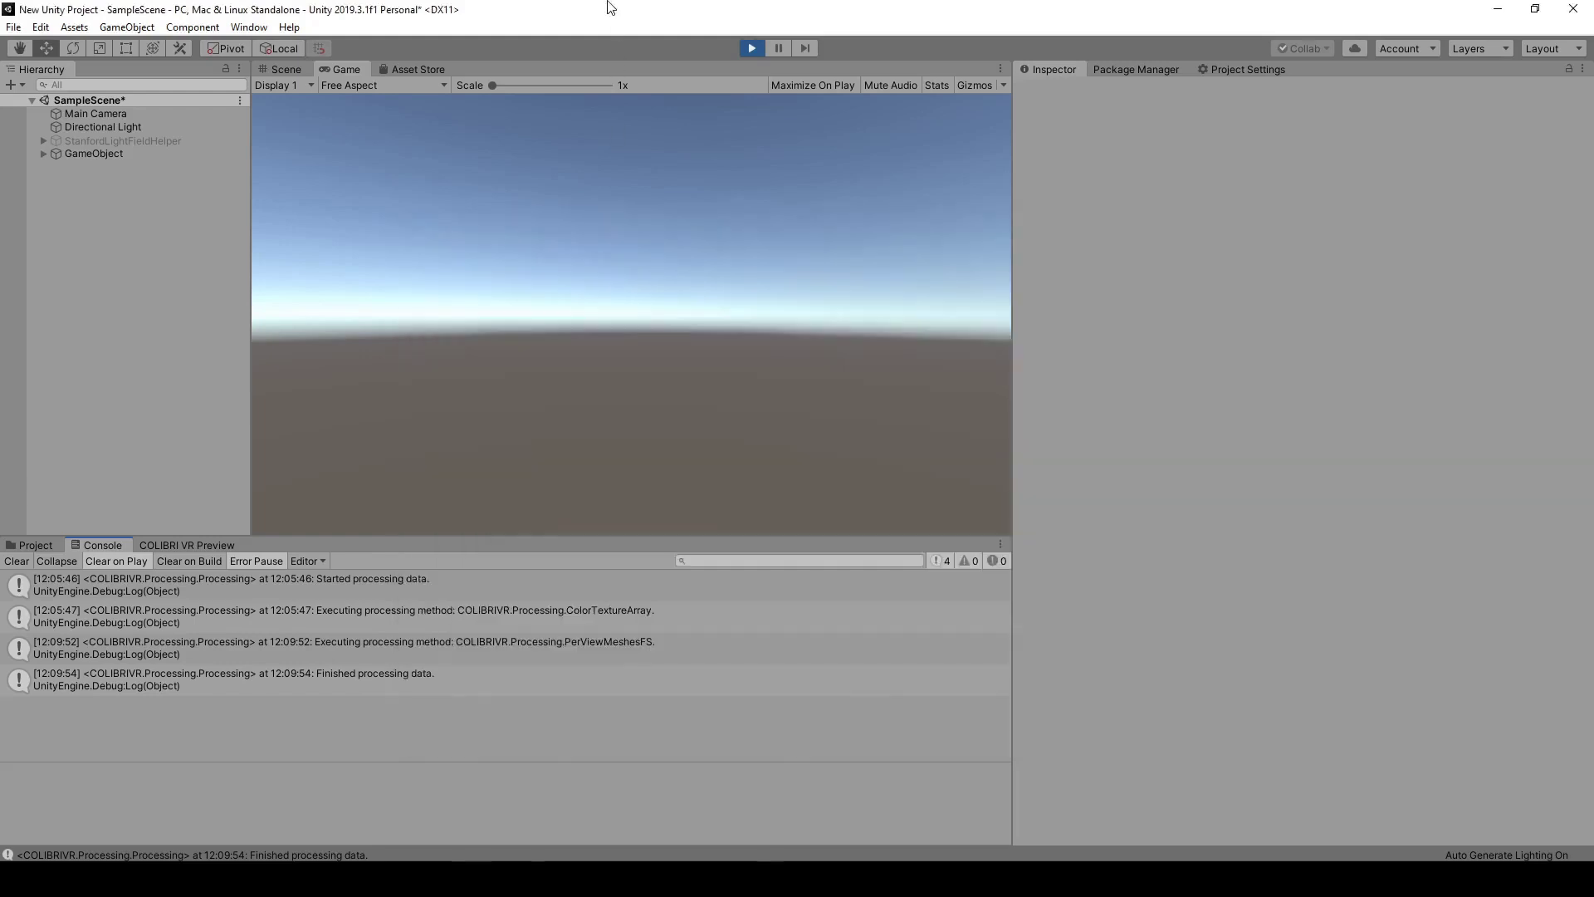
left_click(752, 50)
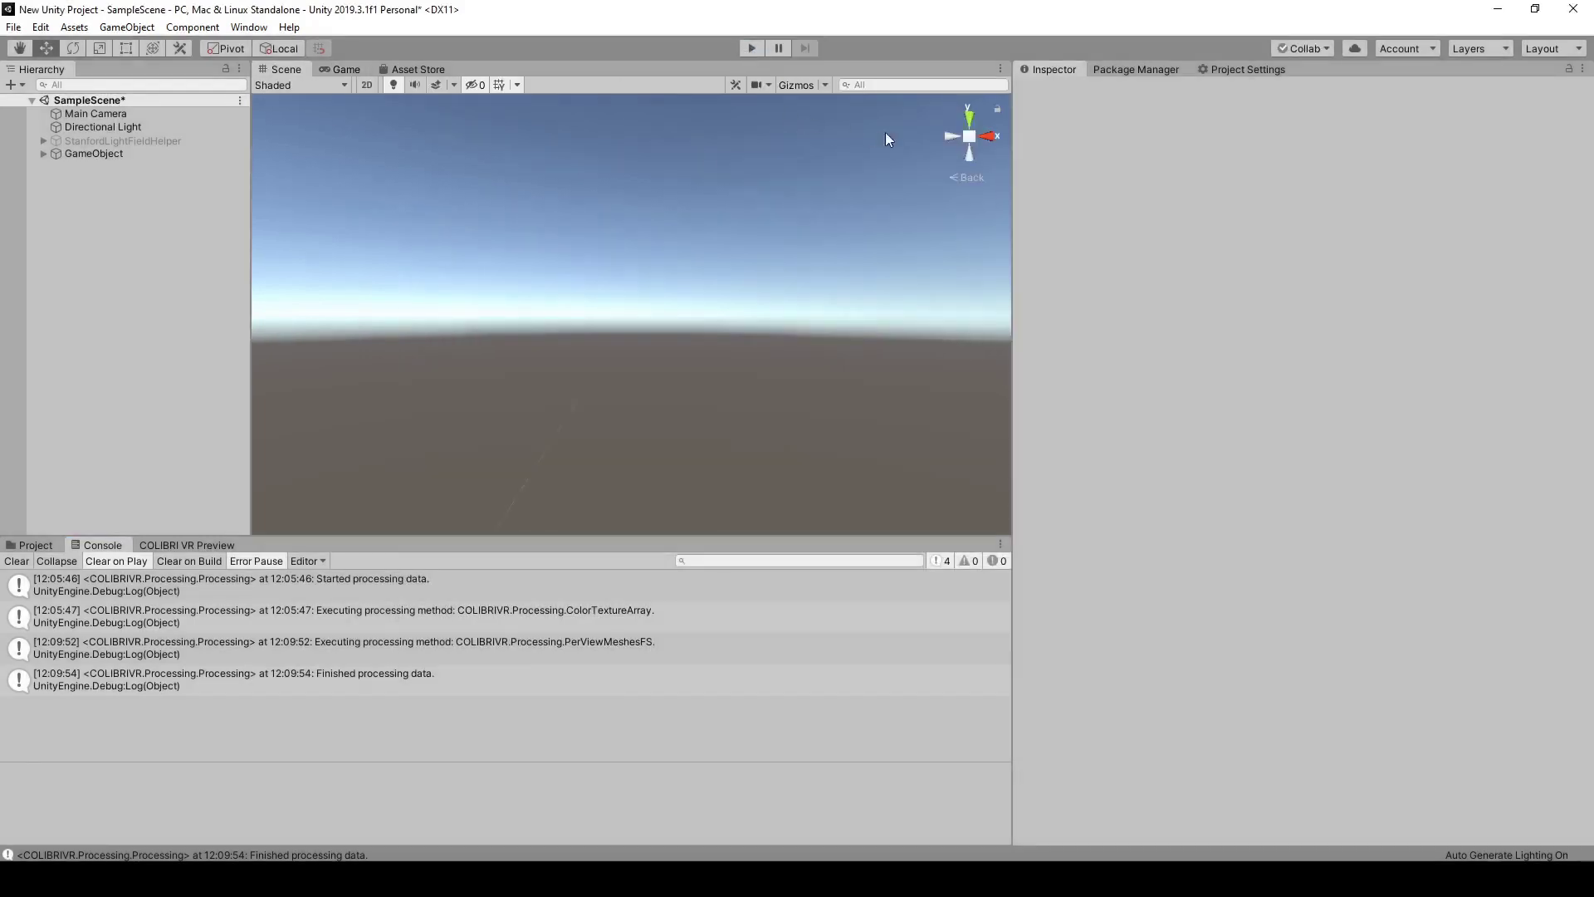
left_click(140, 154)
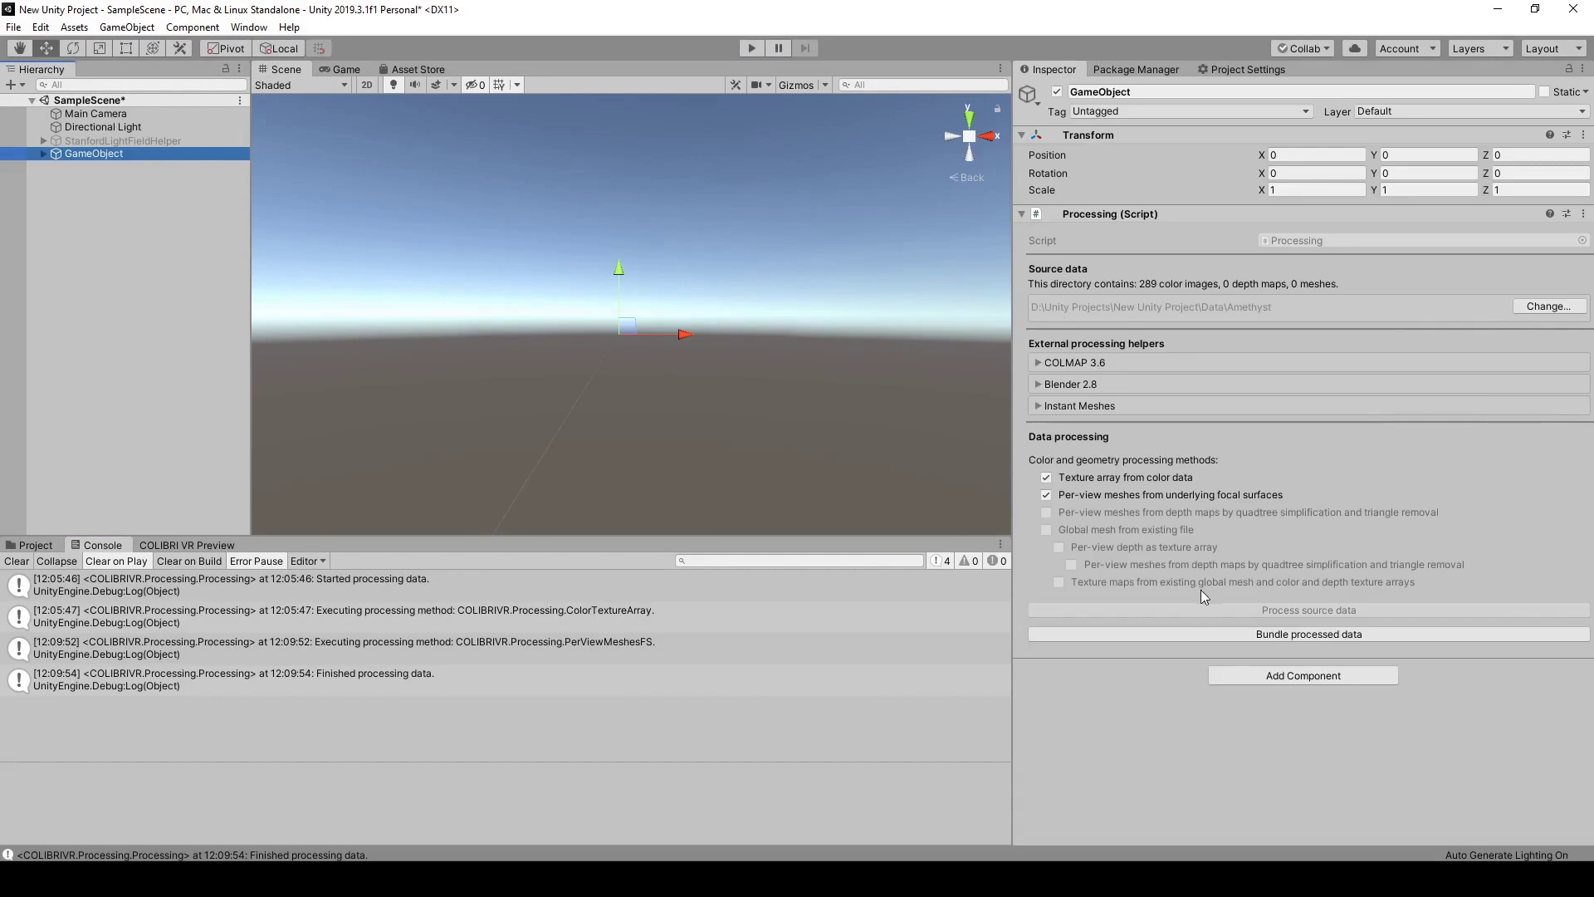
left_click(1218, 637)
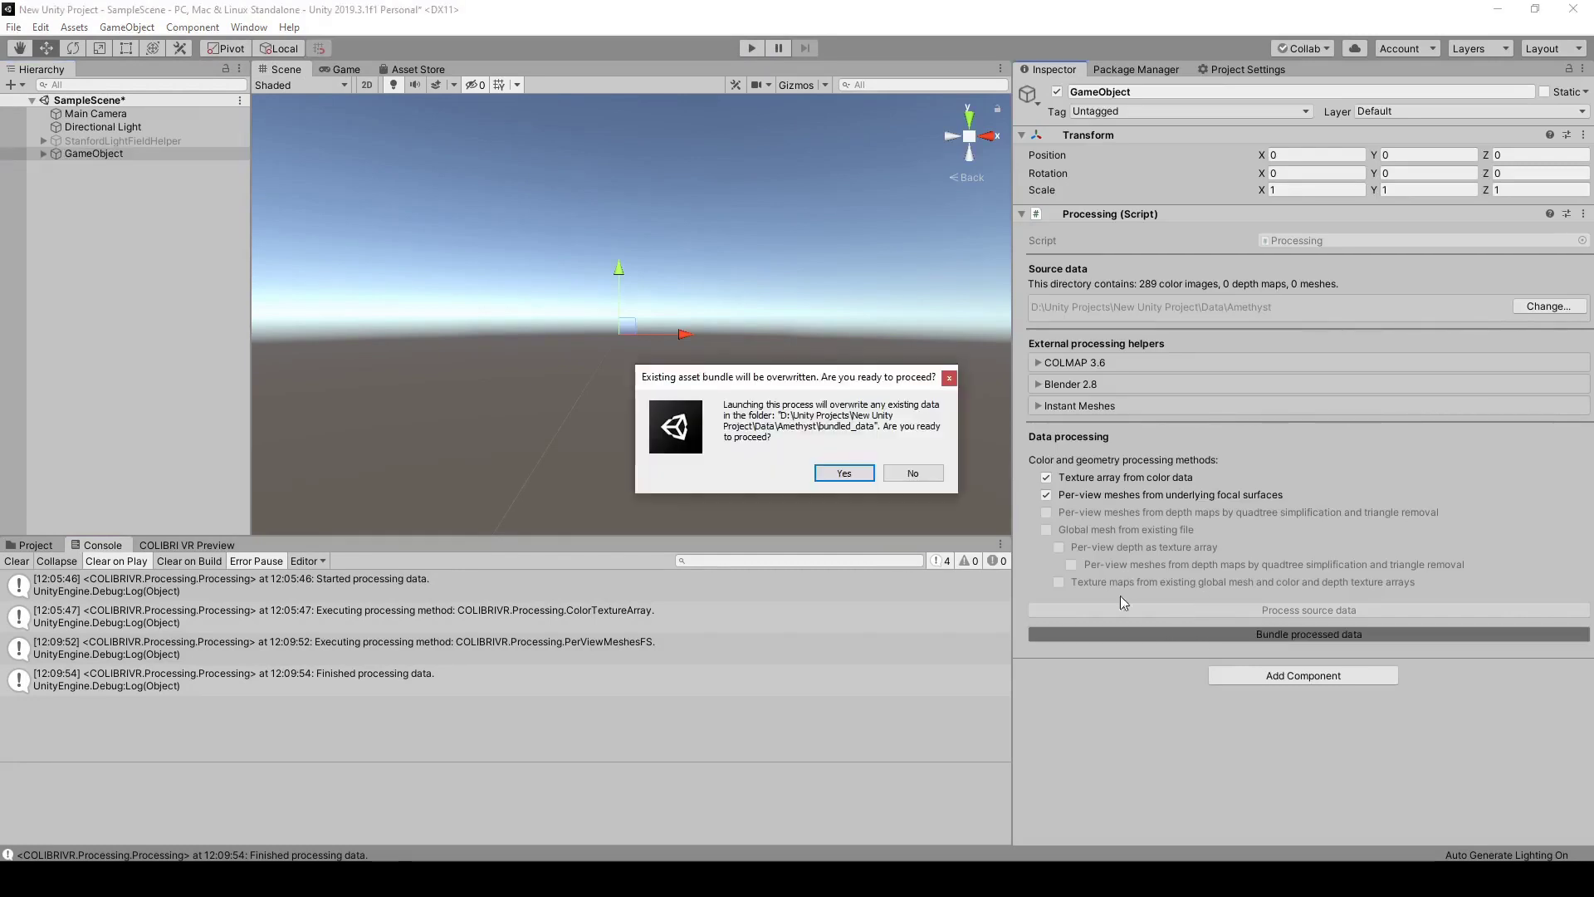
left_click(845, 473)
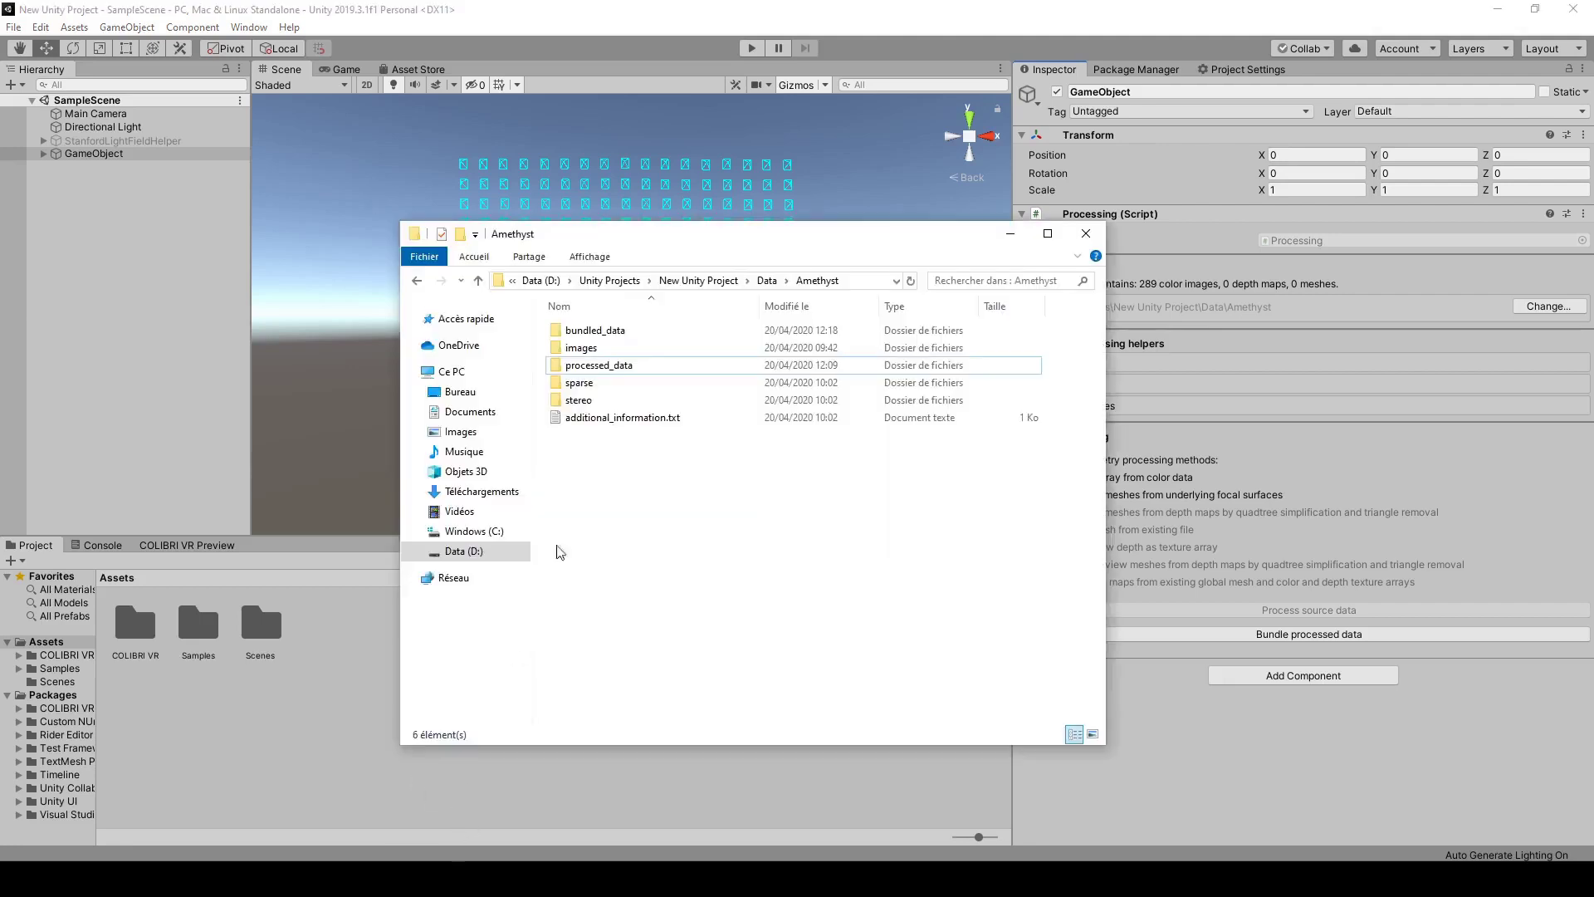
double_click(639, 332)
left_click(694, 278)
Add a Rendering component to GameObject with Disk-blended focal surfaces blending
left_click(612, 17)
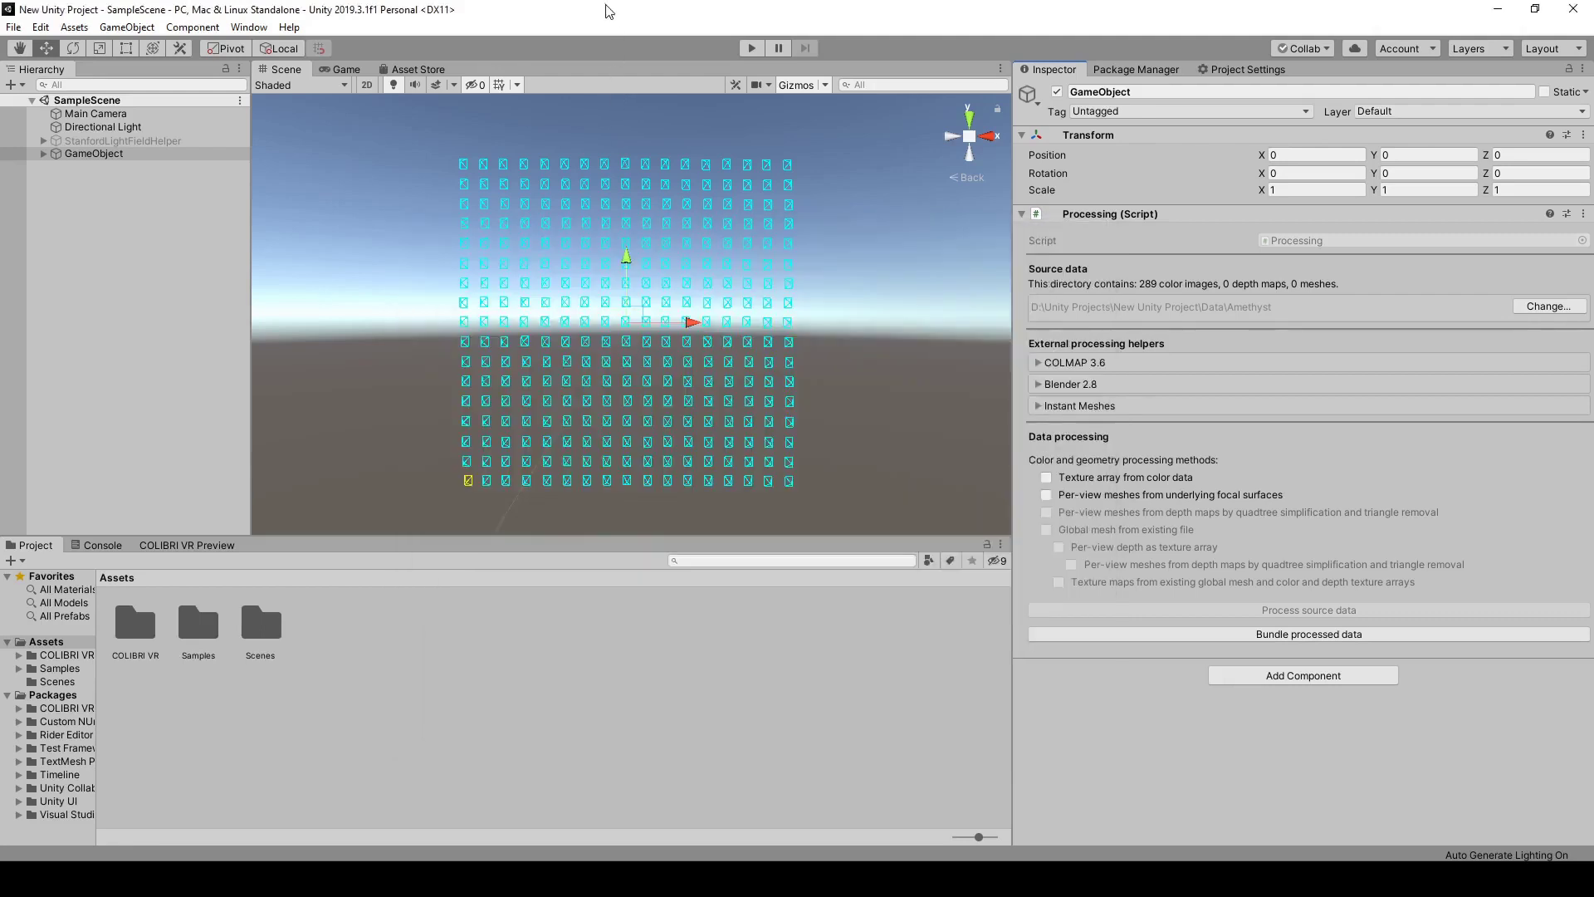
left_click(1250, 674)
type("rende")
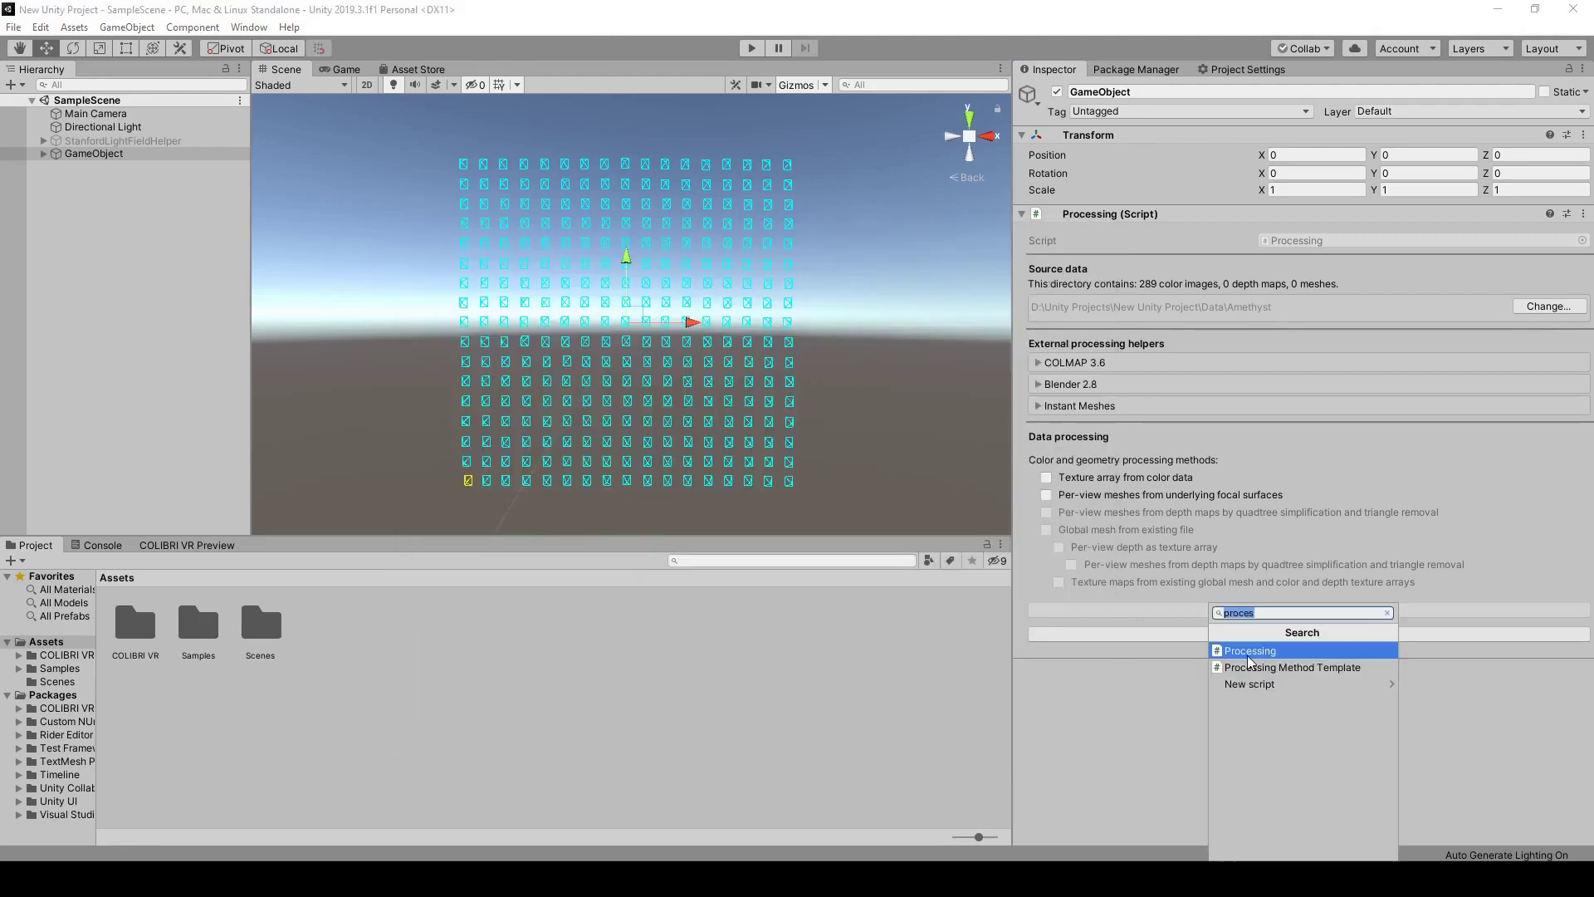
left_click(1248, 655)
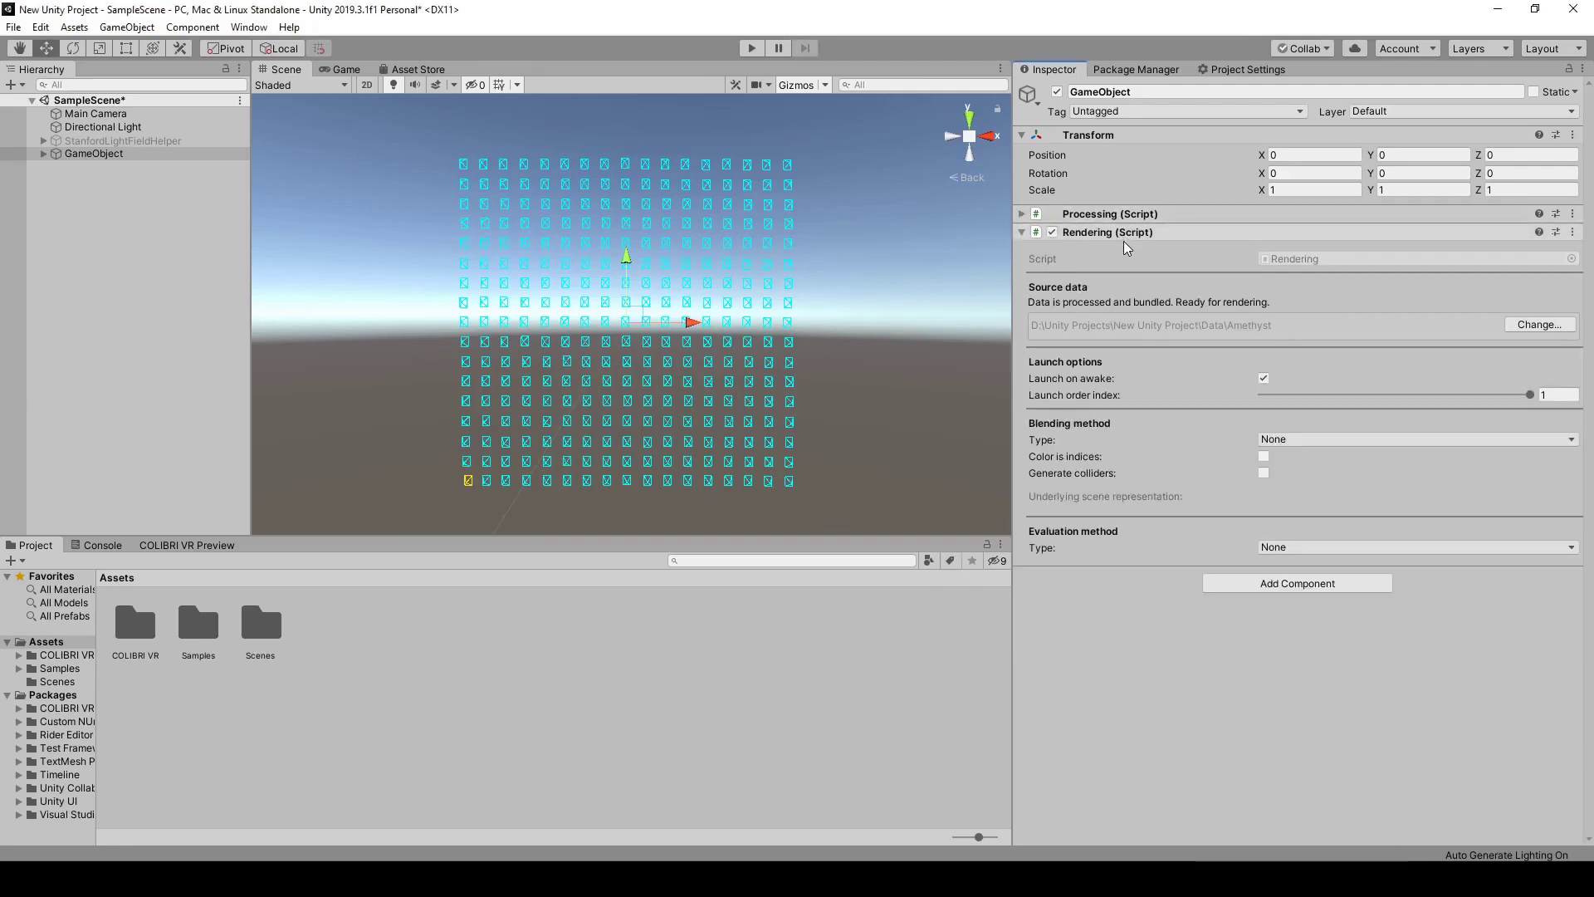
left_click(1353, 441)
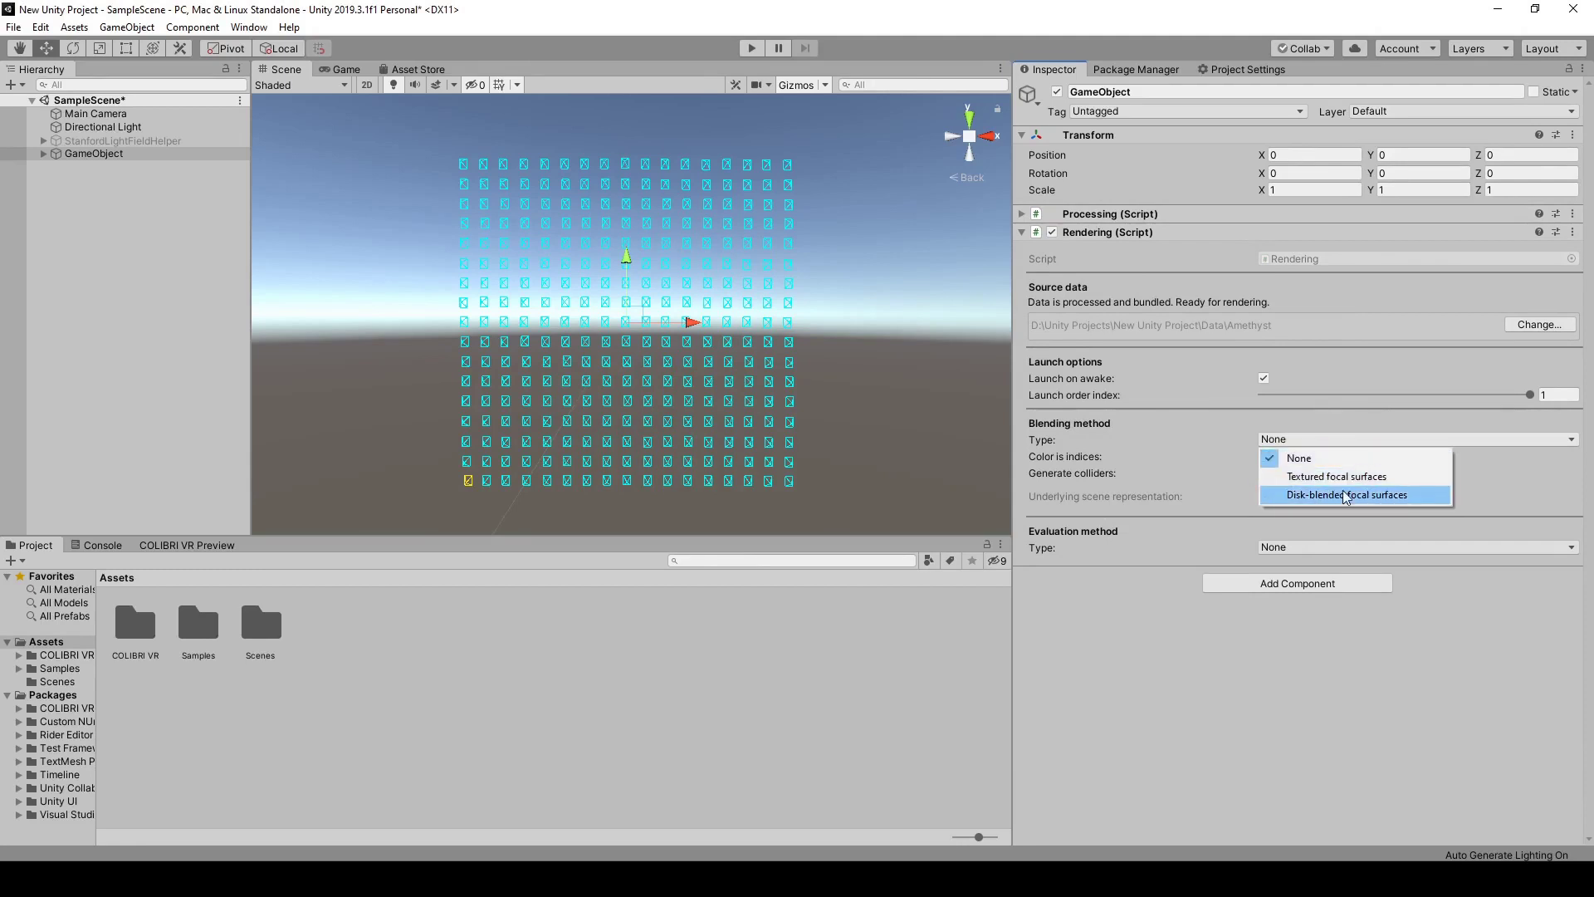
left_click(1347, 495)
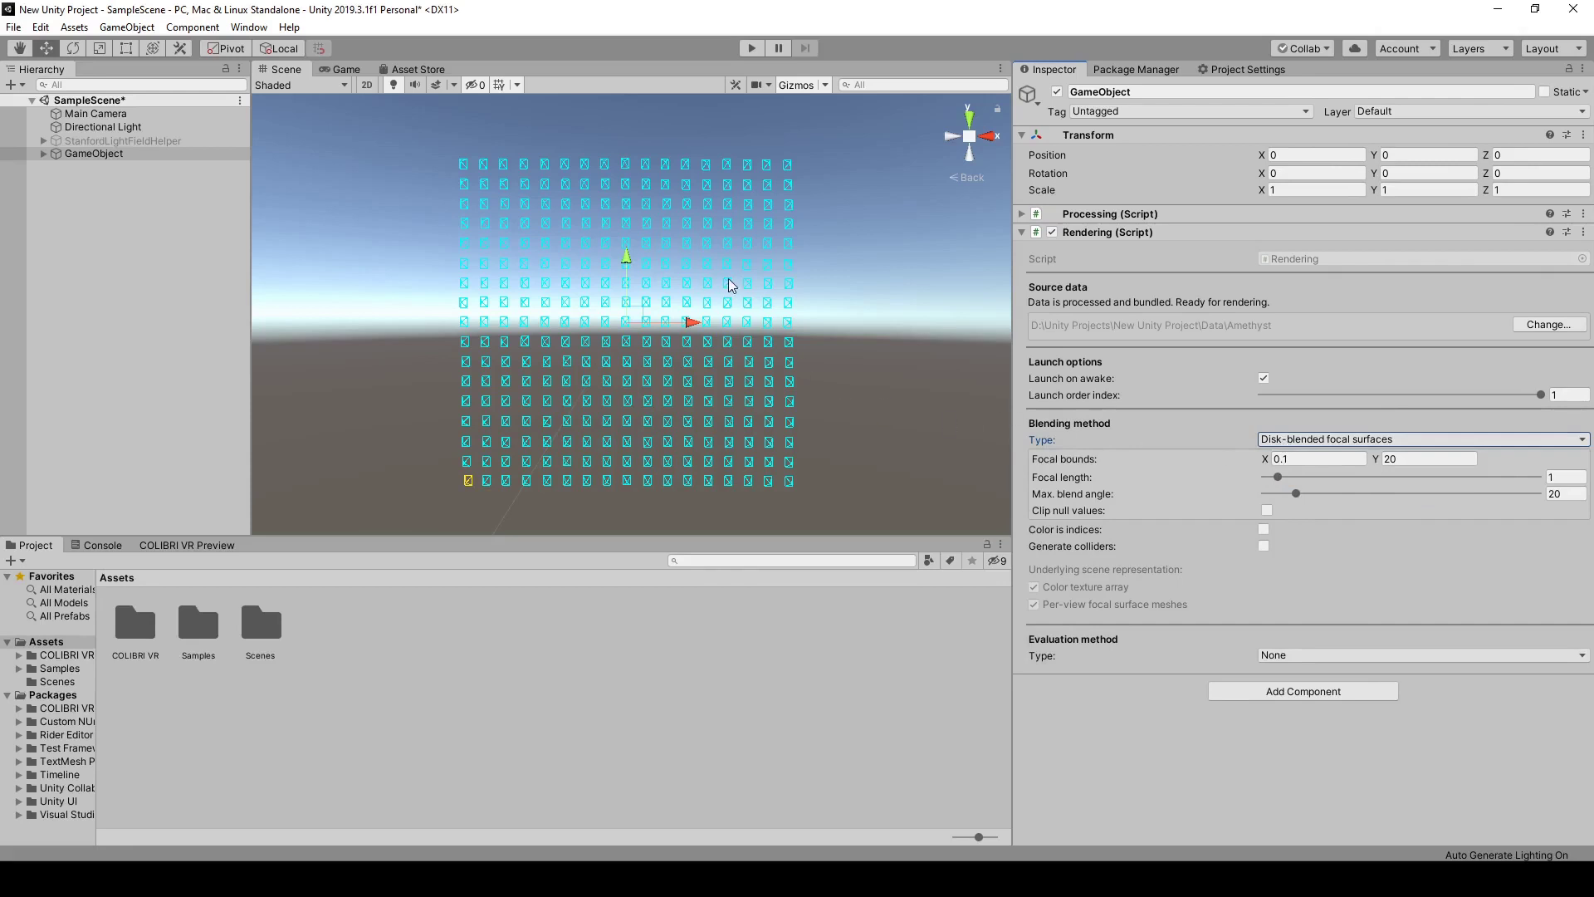
Run the scene and watch the Scene view and Console as the amethyst bundle loads
left_click(758, 53)
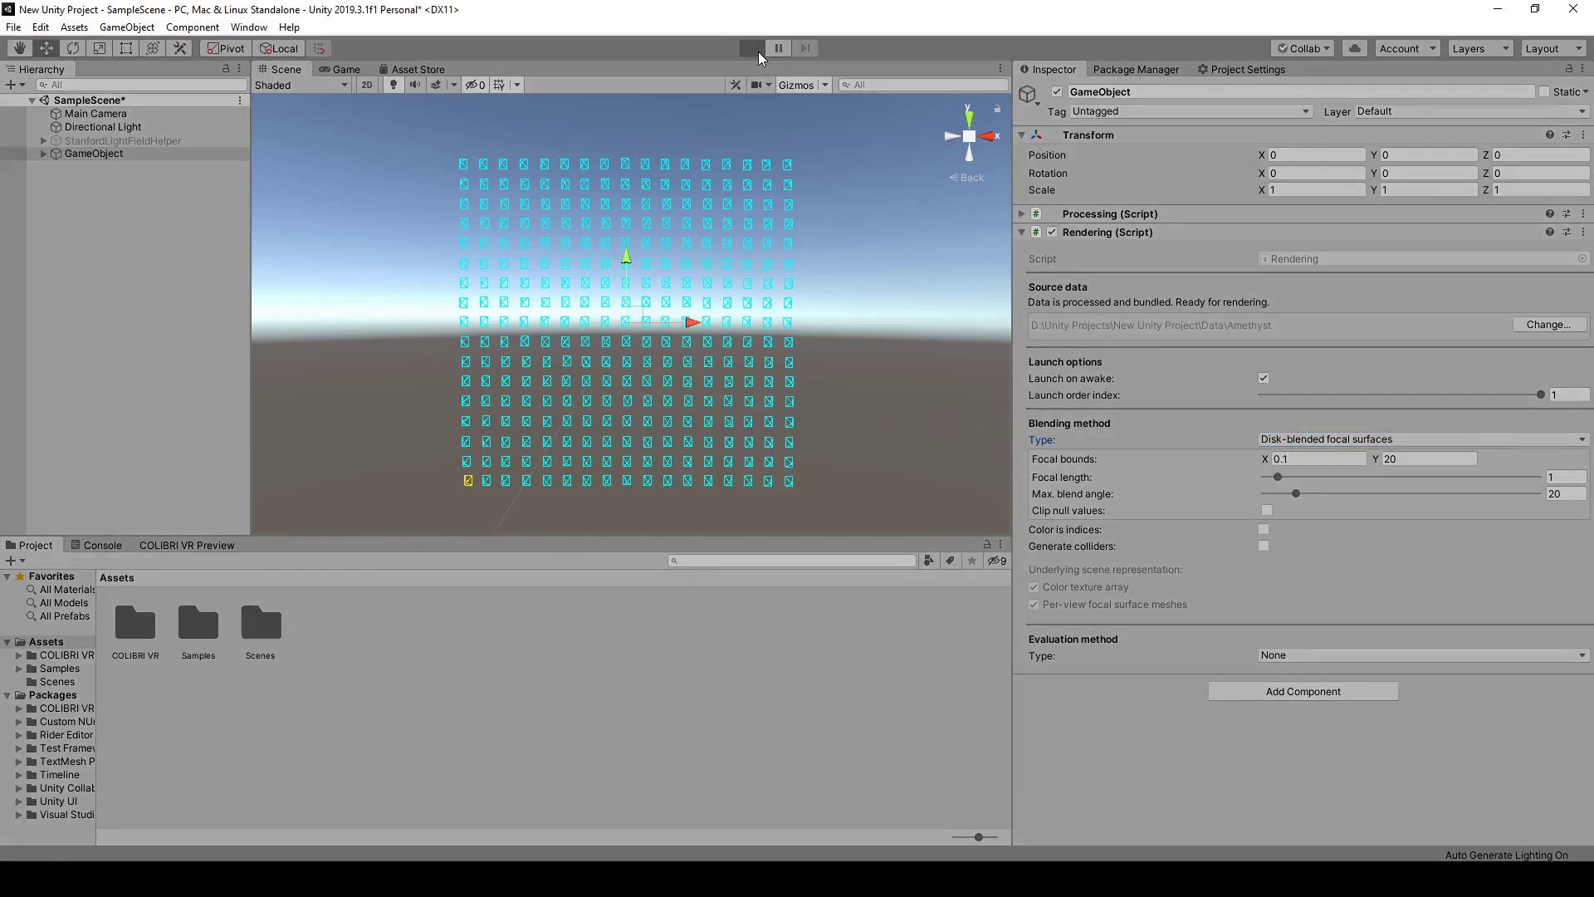
left_click(283, 71)
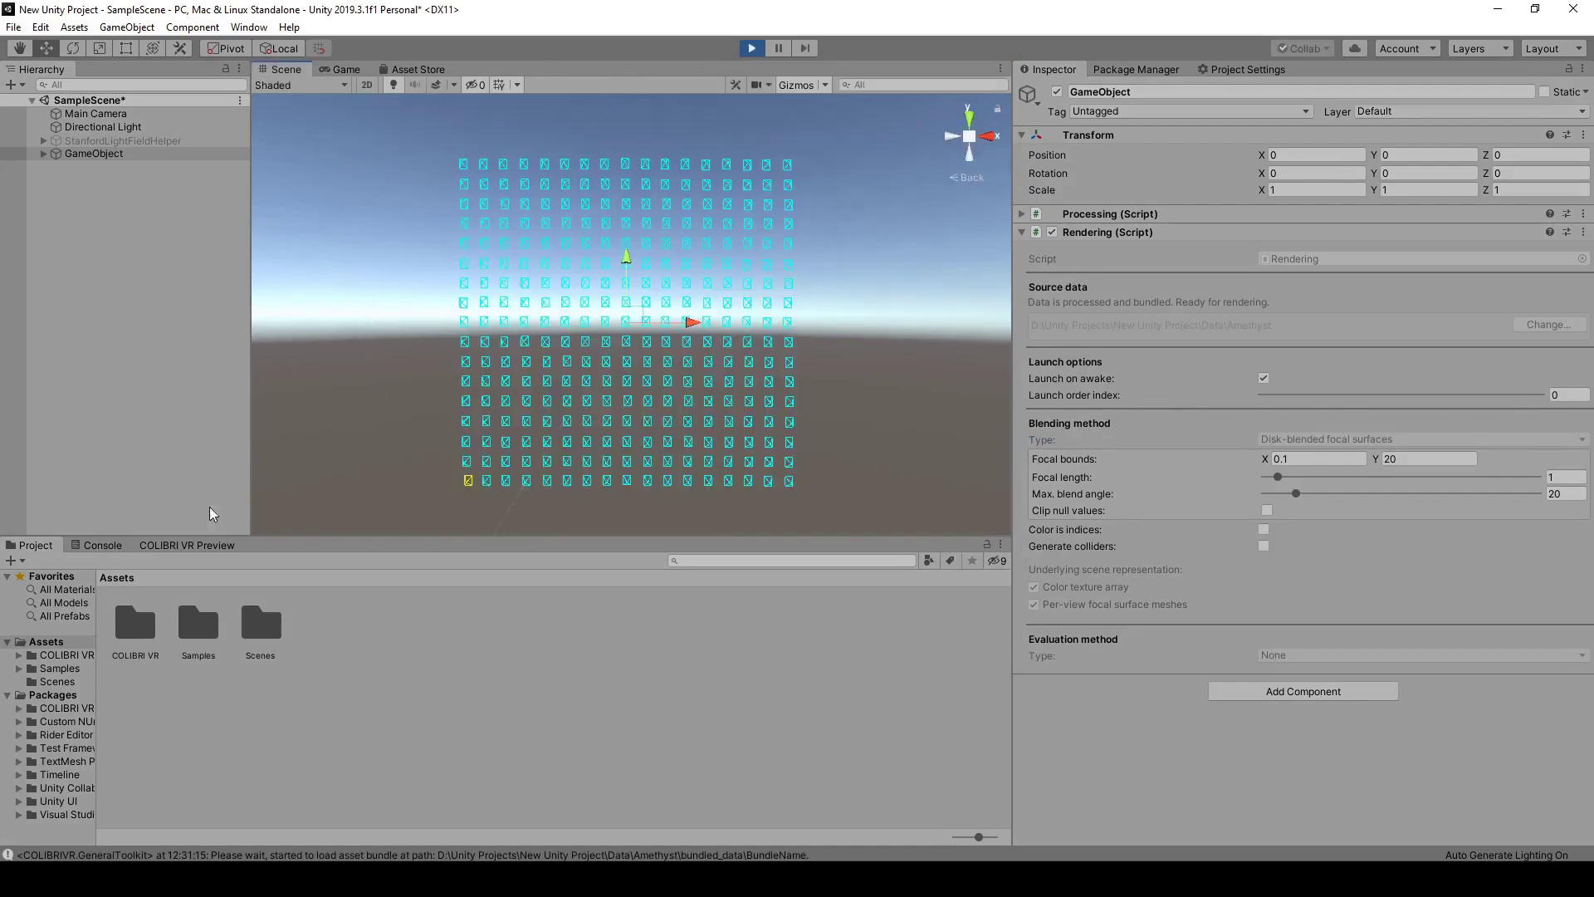
left_click(108, 546)
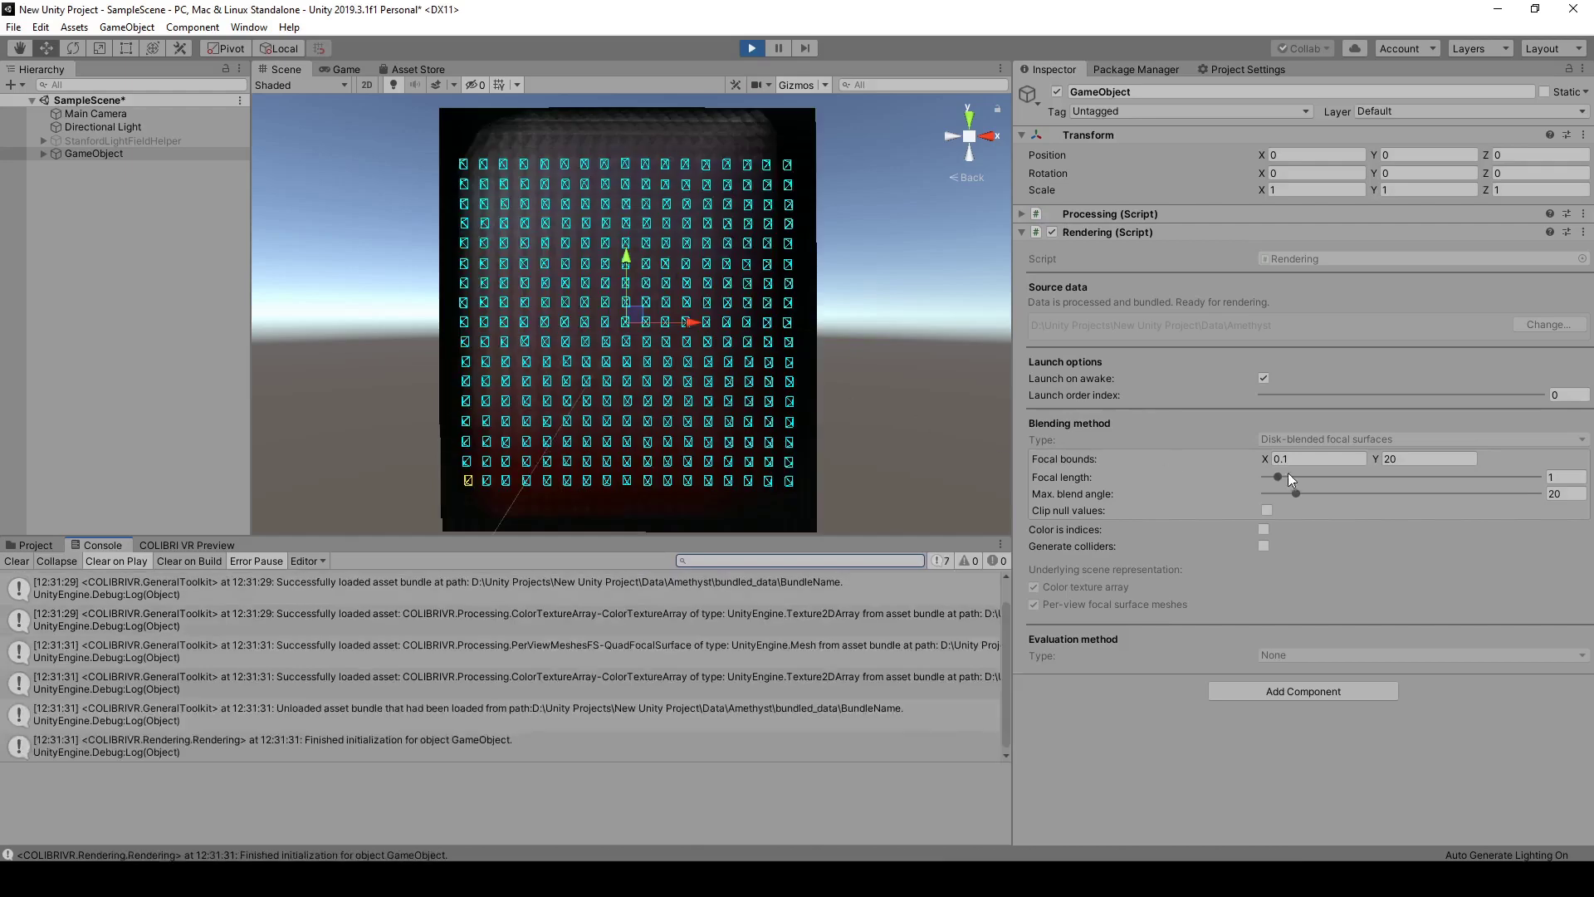
Set the lower focal bound to 0.04 and push the focal length to its maximum of 20
left_click_drag(1278, 478, 1253, 477)
scroll(849, 327, "up", 5)
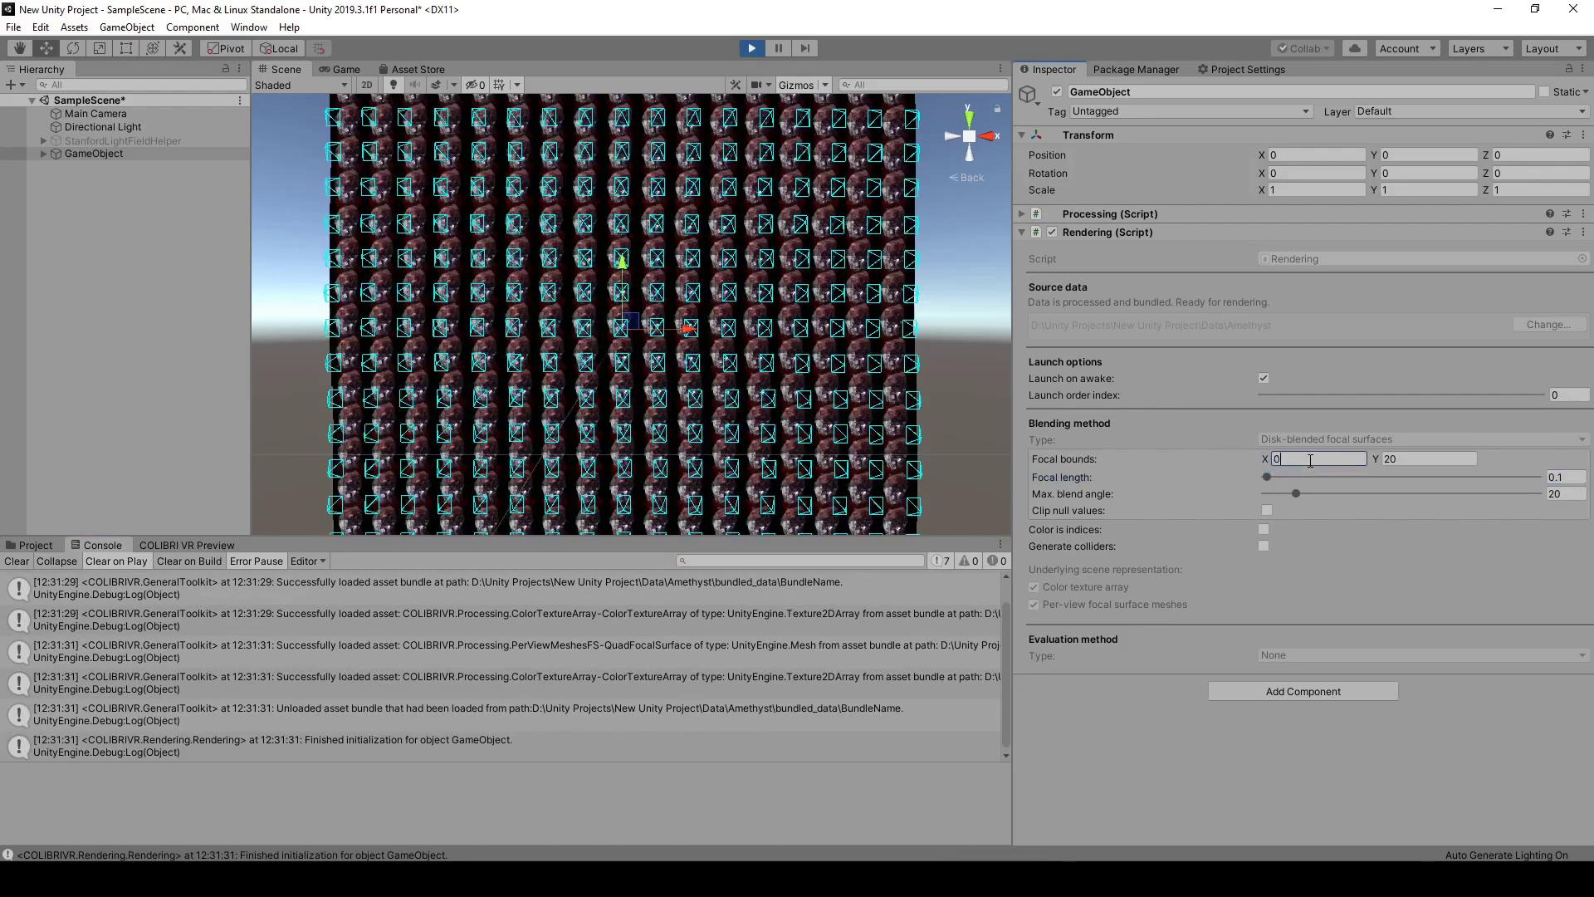
left_click(1259, 477)
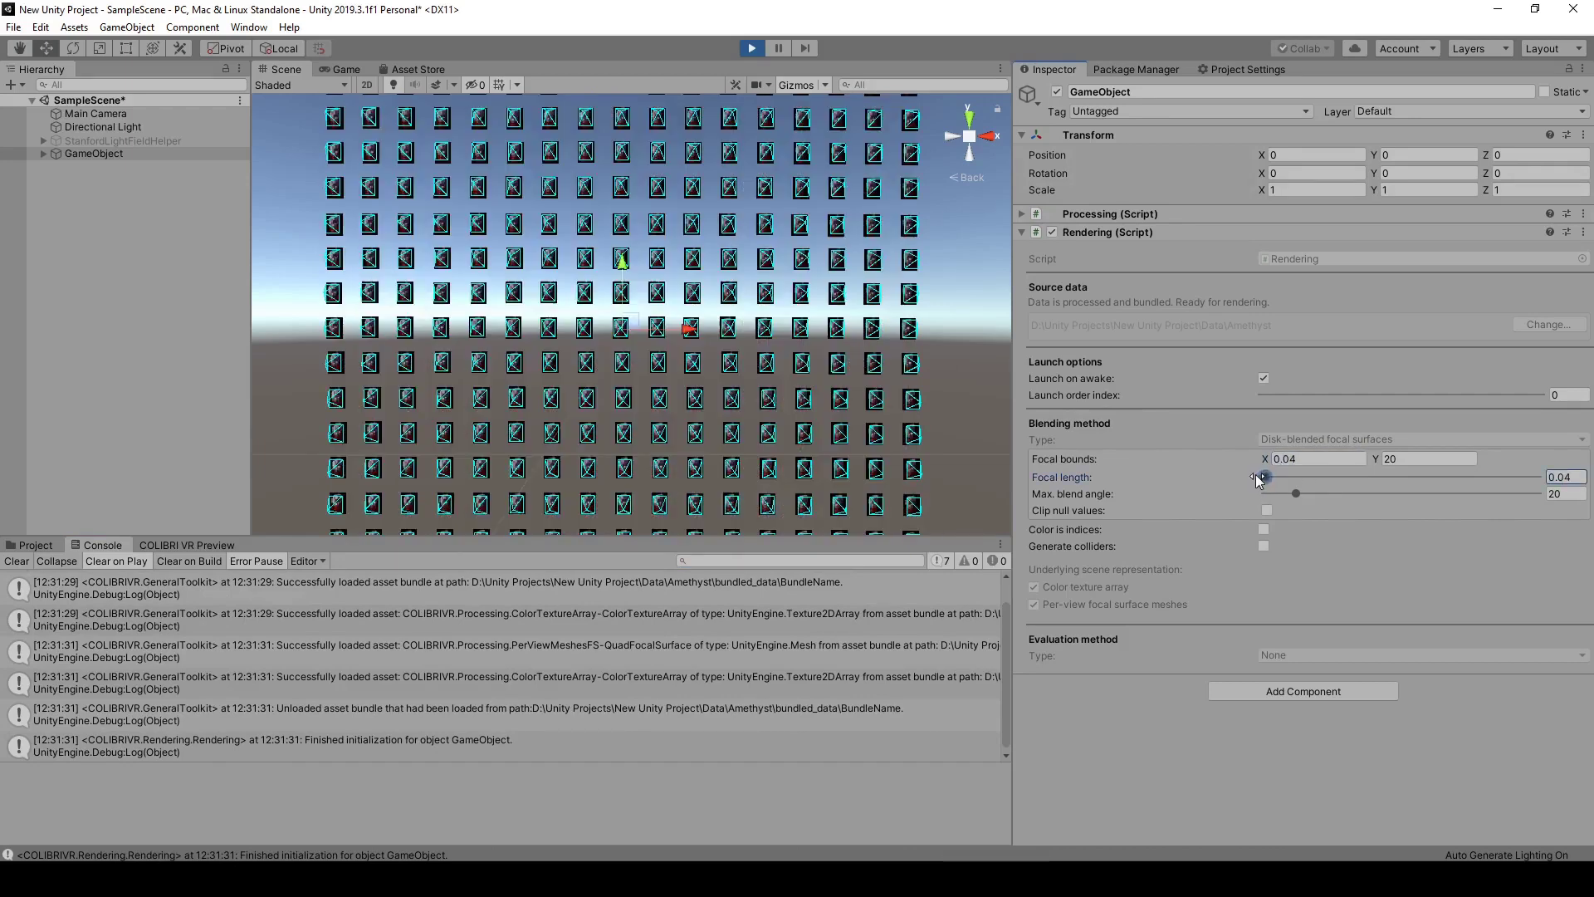
scroll(758, 307, "up", 4)
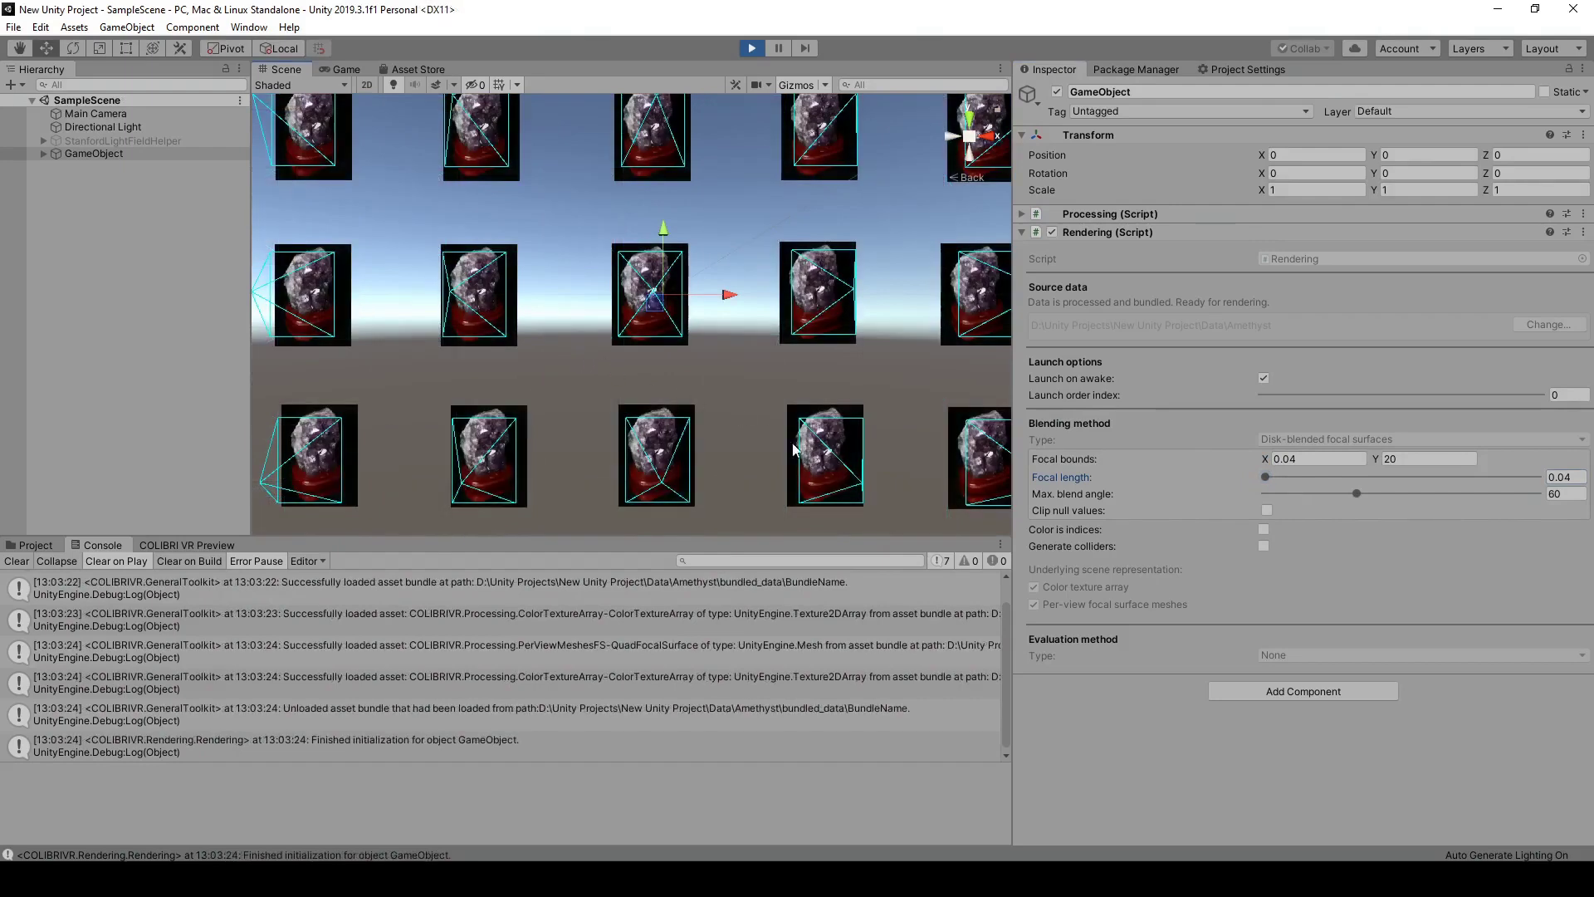
scroll(762, 410, "down", 5)
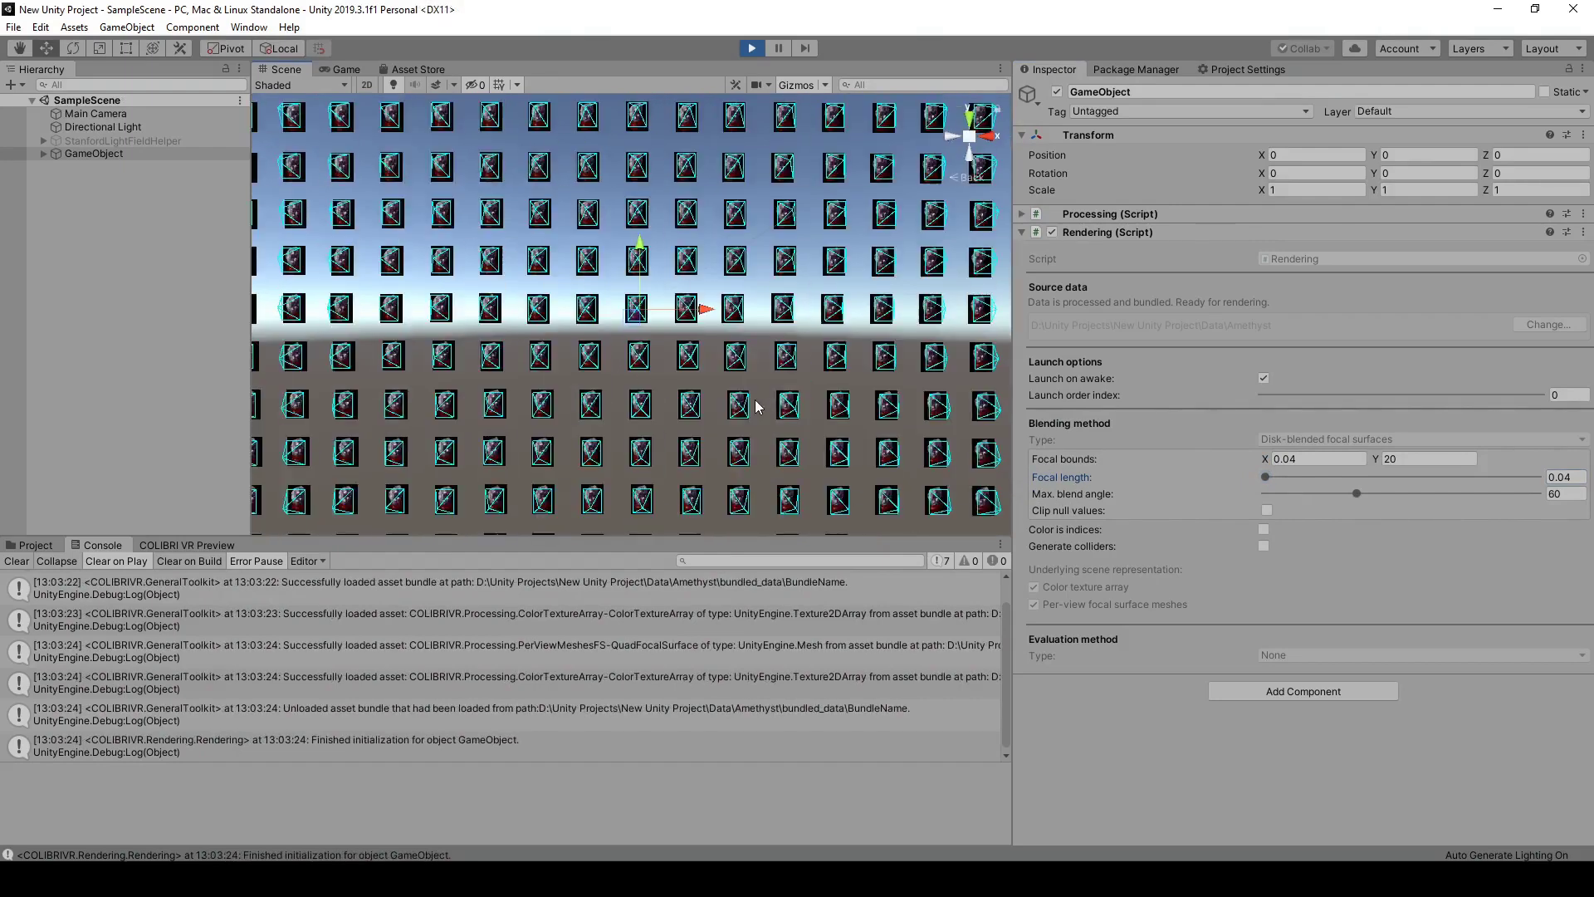
left_click_drag(1264, 475, 1378, 483)
Extend the upper focal bound to 200 and set the focal length to 42.5
left_click(1416, 459)
type("200")
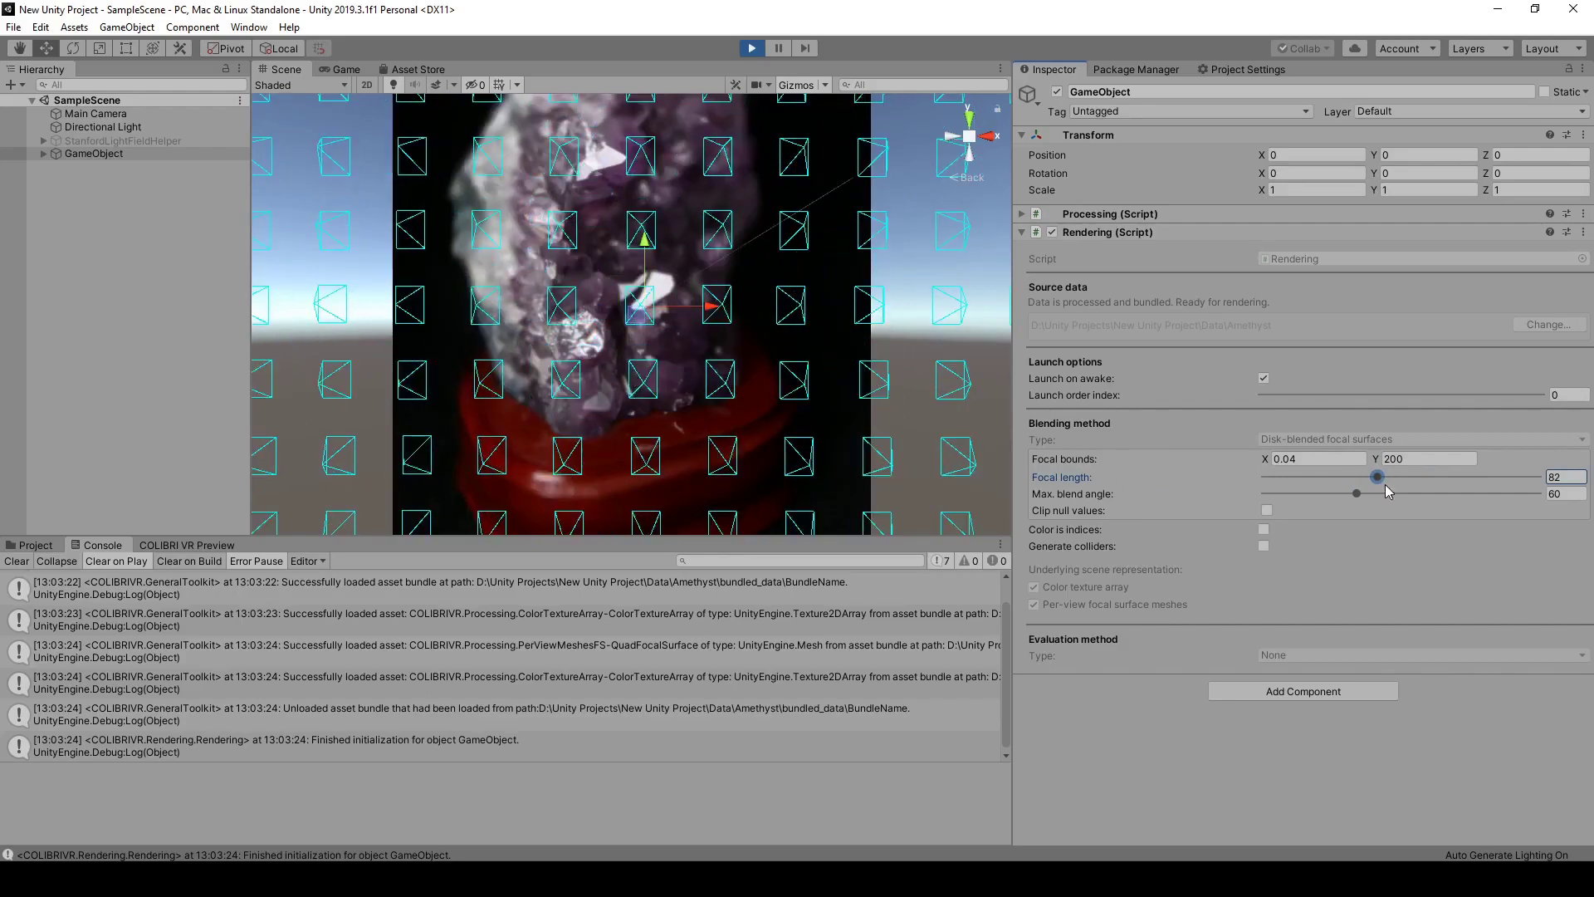
left_click_drag(1372, 485, 1280, 502)
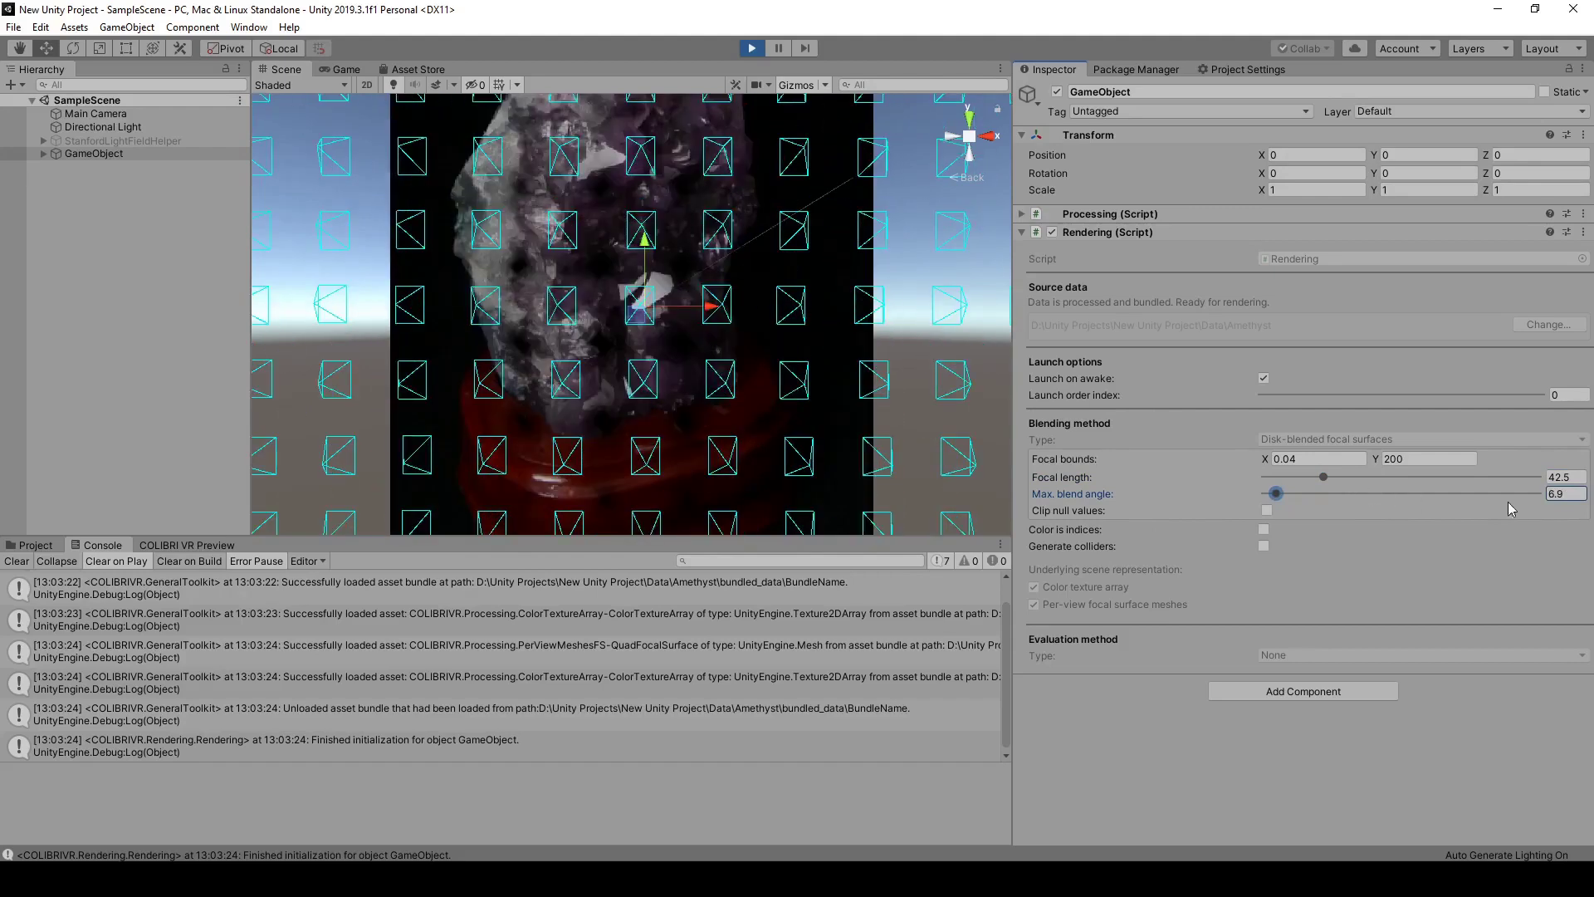
Set max blend angle to 60, hide Gizmos, and drop the focal length to 0.04
double_click(1565, 494)
type("60")
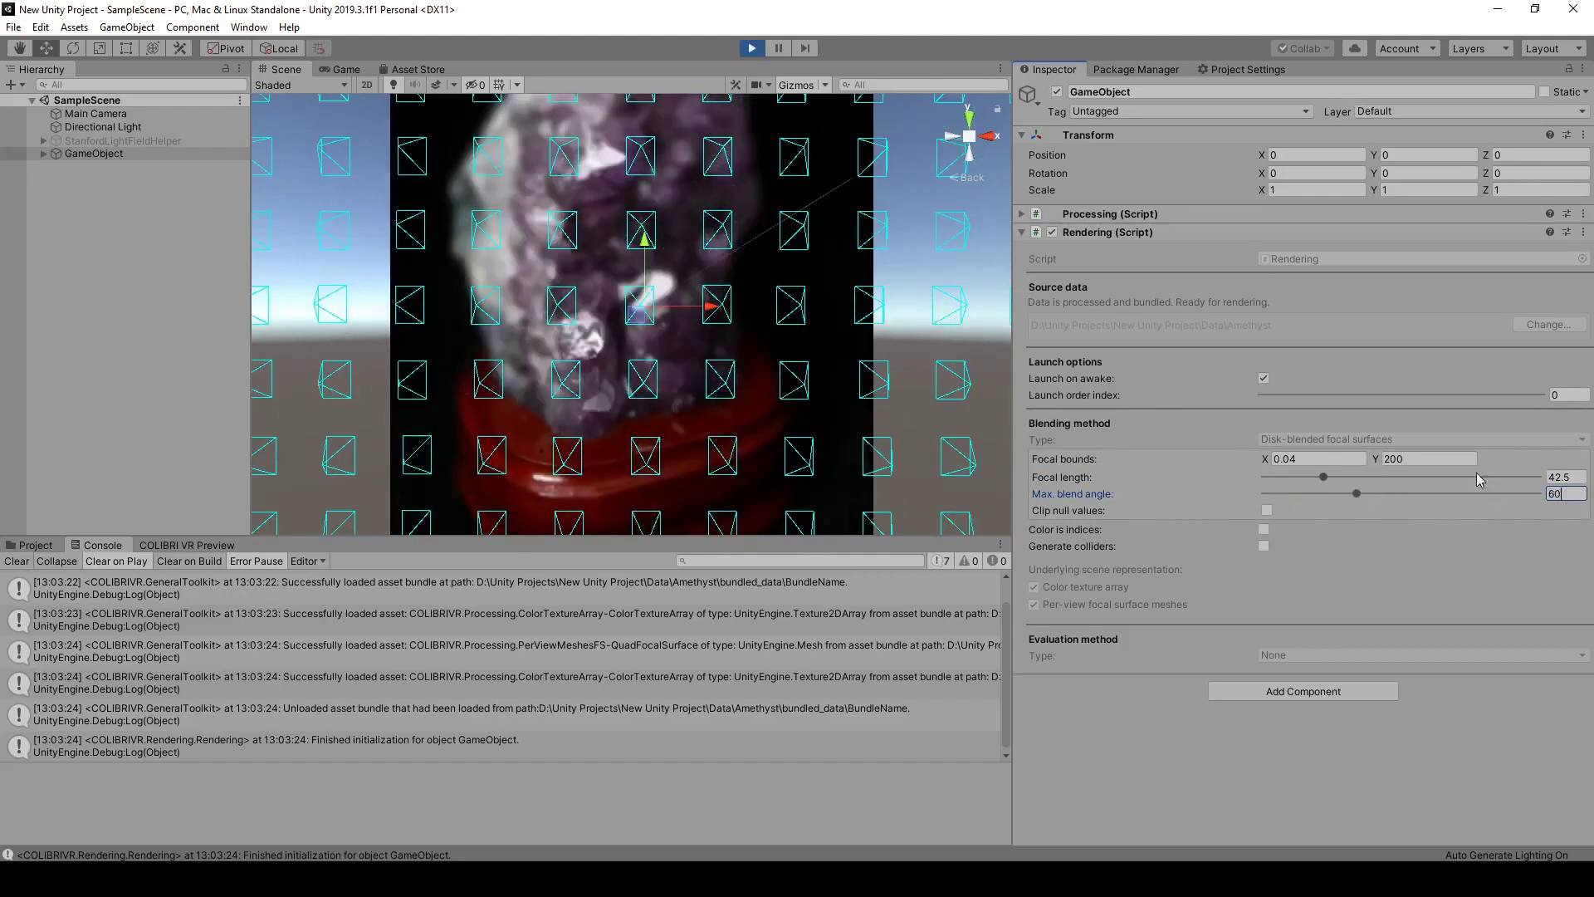
left_click(804, 85)
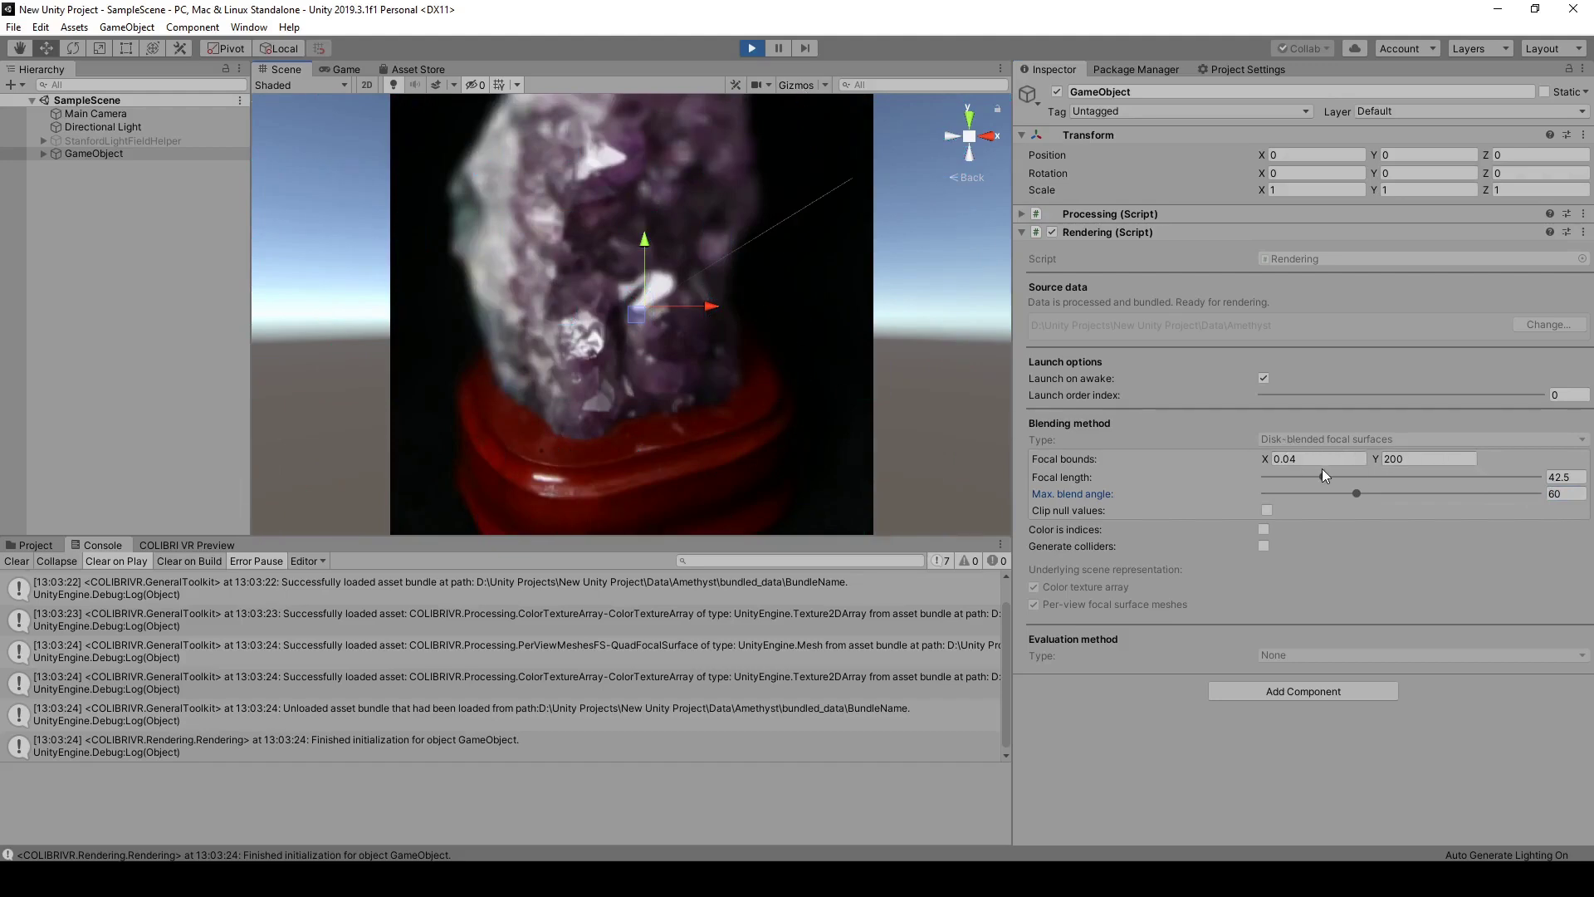
left_click_drag(1322, 470, 1258, 471)
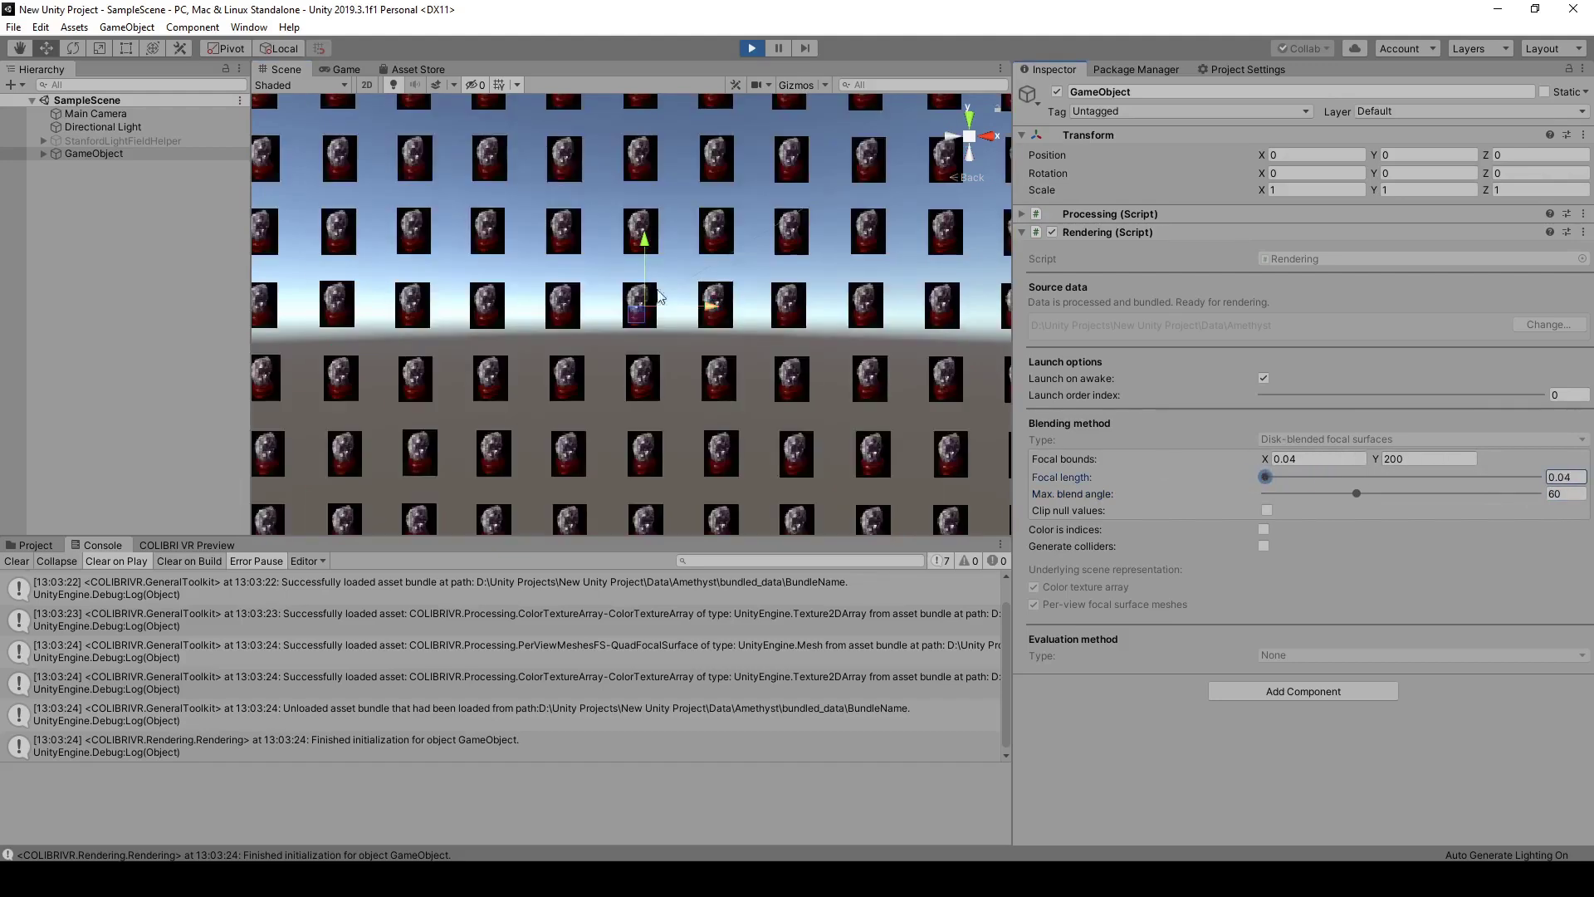
mouse_move(665, 230)
middle_mouse_down()
mouse_move(627, 210)
mouse_move(651, 232)
mouse_move(660, 220)
middle_mouse_up()
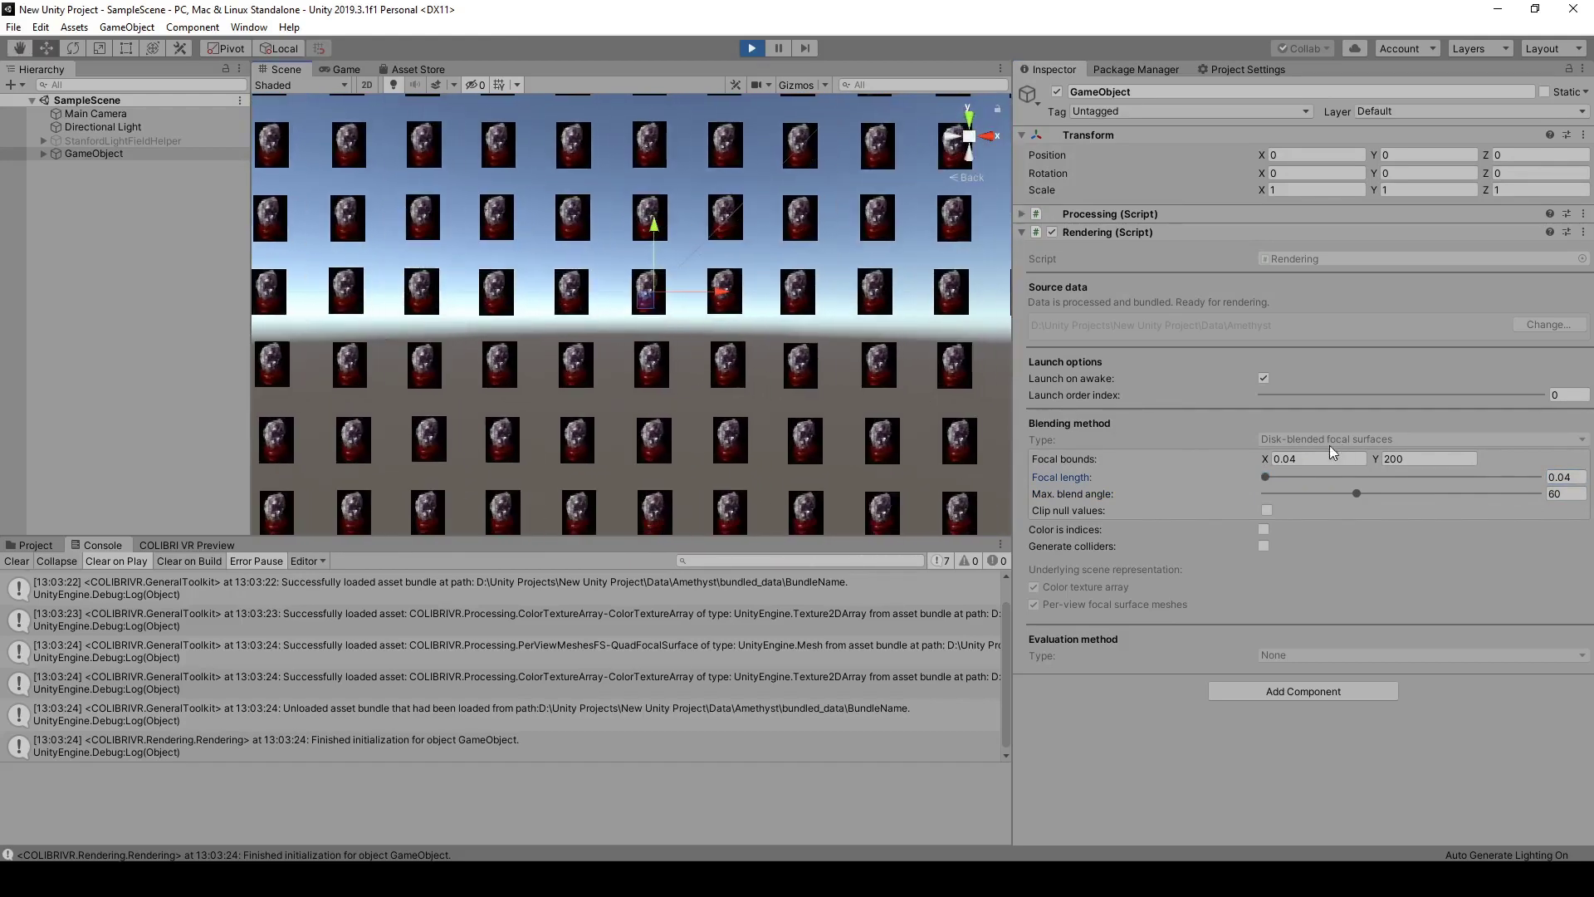
Try Focal bounds X values of 7 and then 30 while panning the render
type("7")
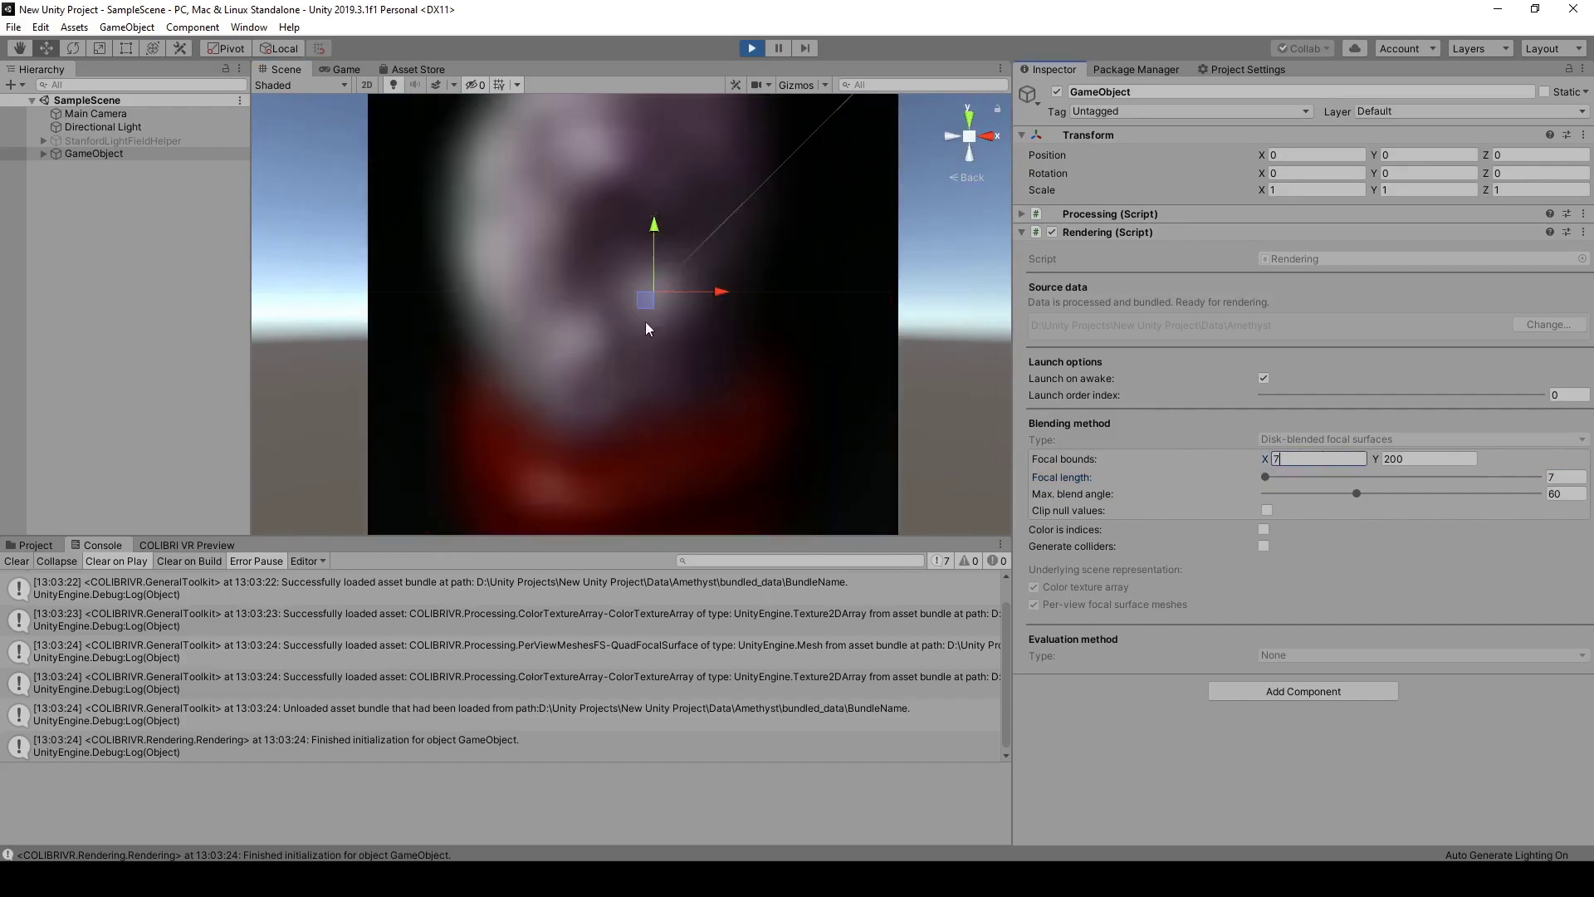
mouse_move(649, 330)
middle_mouse_down()
mouse_move(651, 281)
mouse_move(590, 299)
mouse_move(619, 366)
mouse_move(700, 348)
mouse_move(665, 292)
mouse_move(616, 310)
mouse_move(640, 342)
mouse_move(659, 323)
mouse_move(641, 330)
middle_mouse_up()
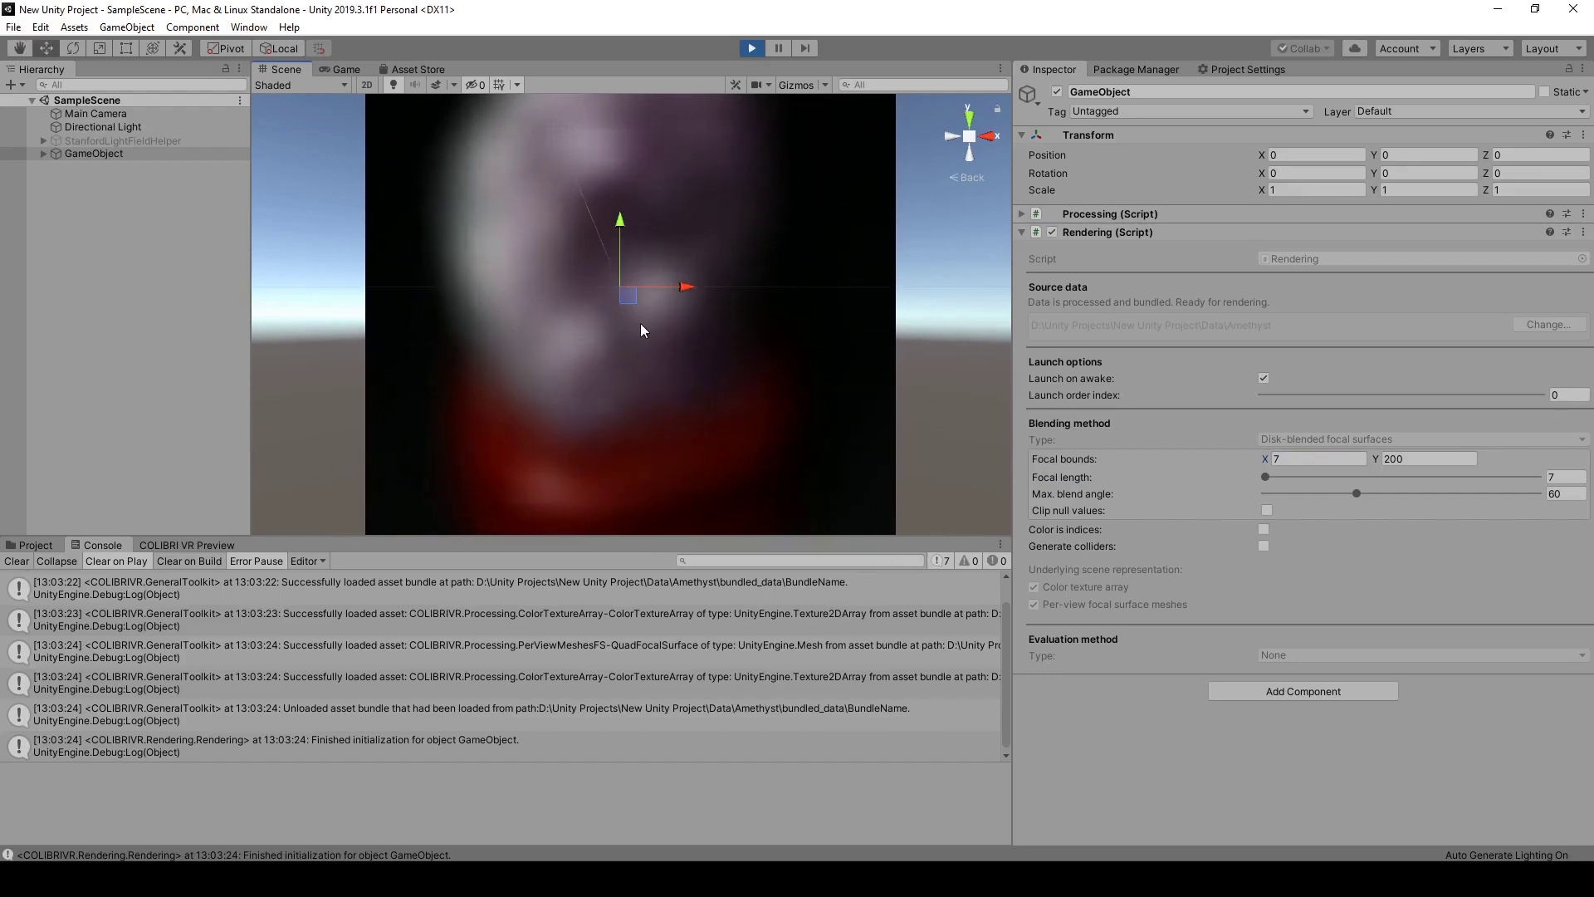
left_click(1295, 454)
type("30")
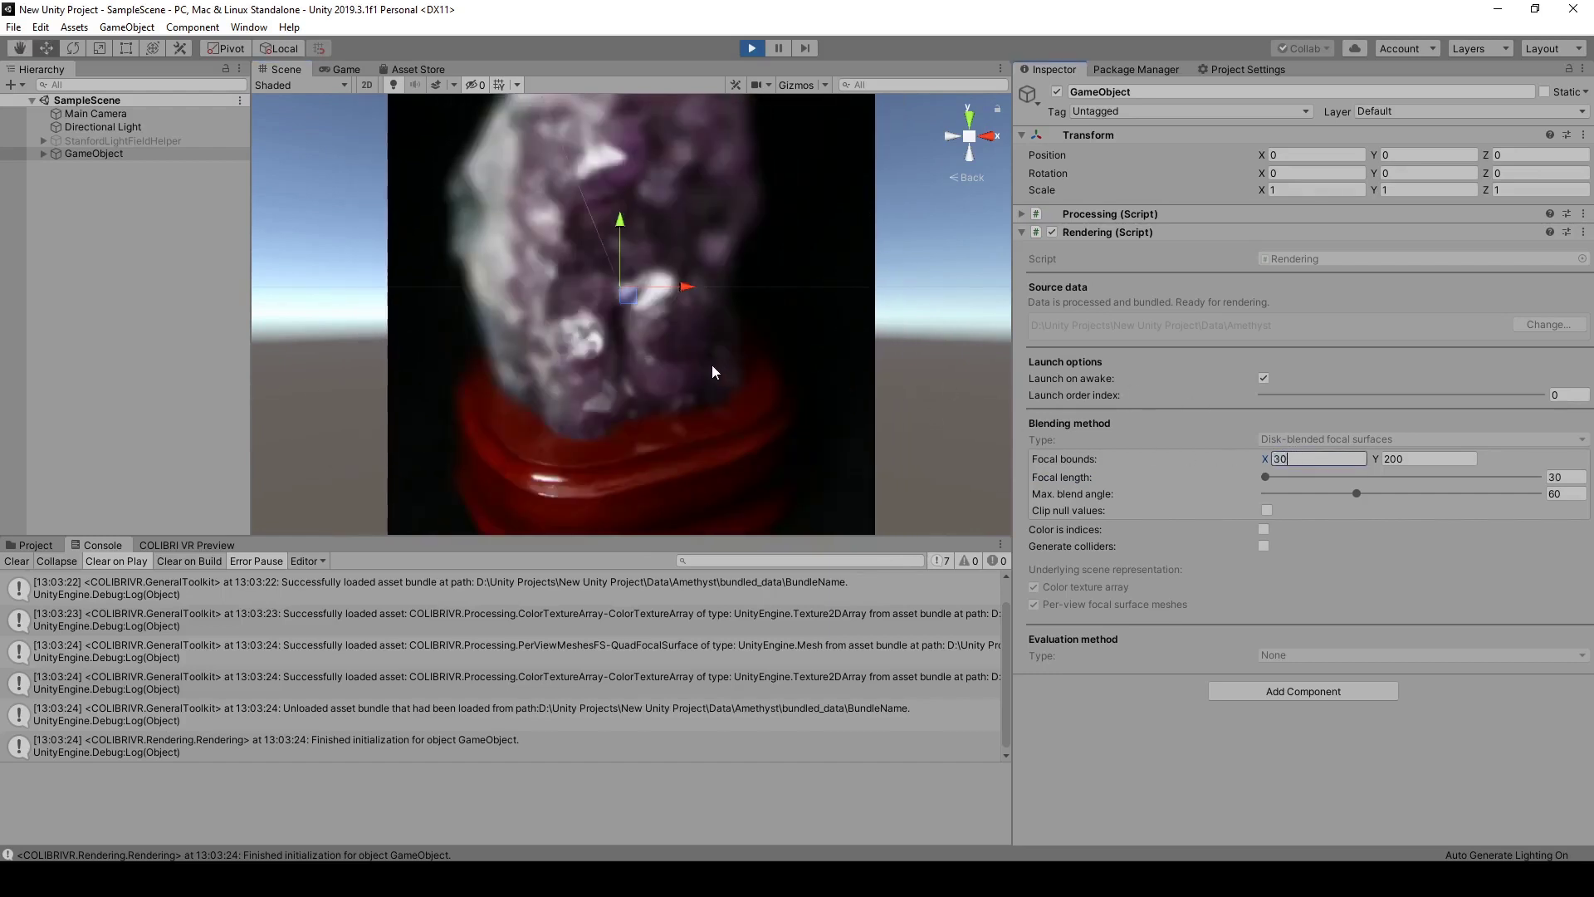
middle_click_drag(712, 371, 530, 368)
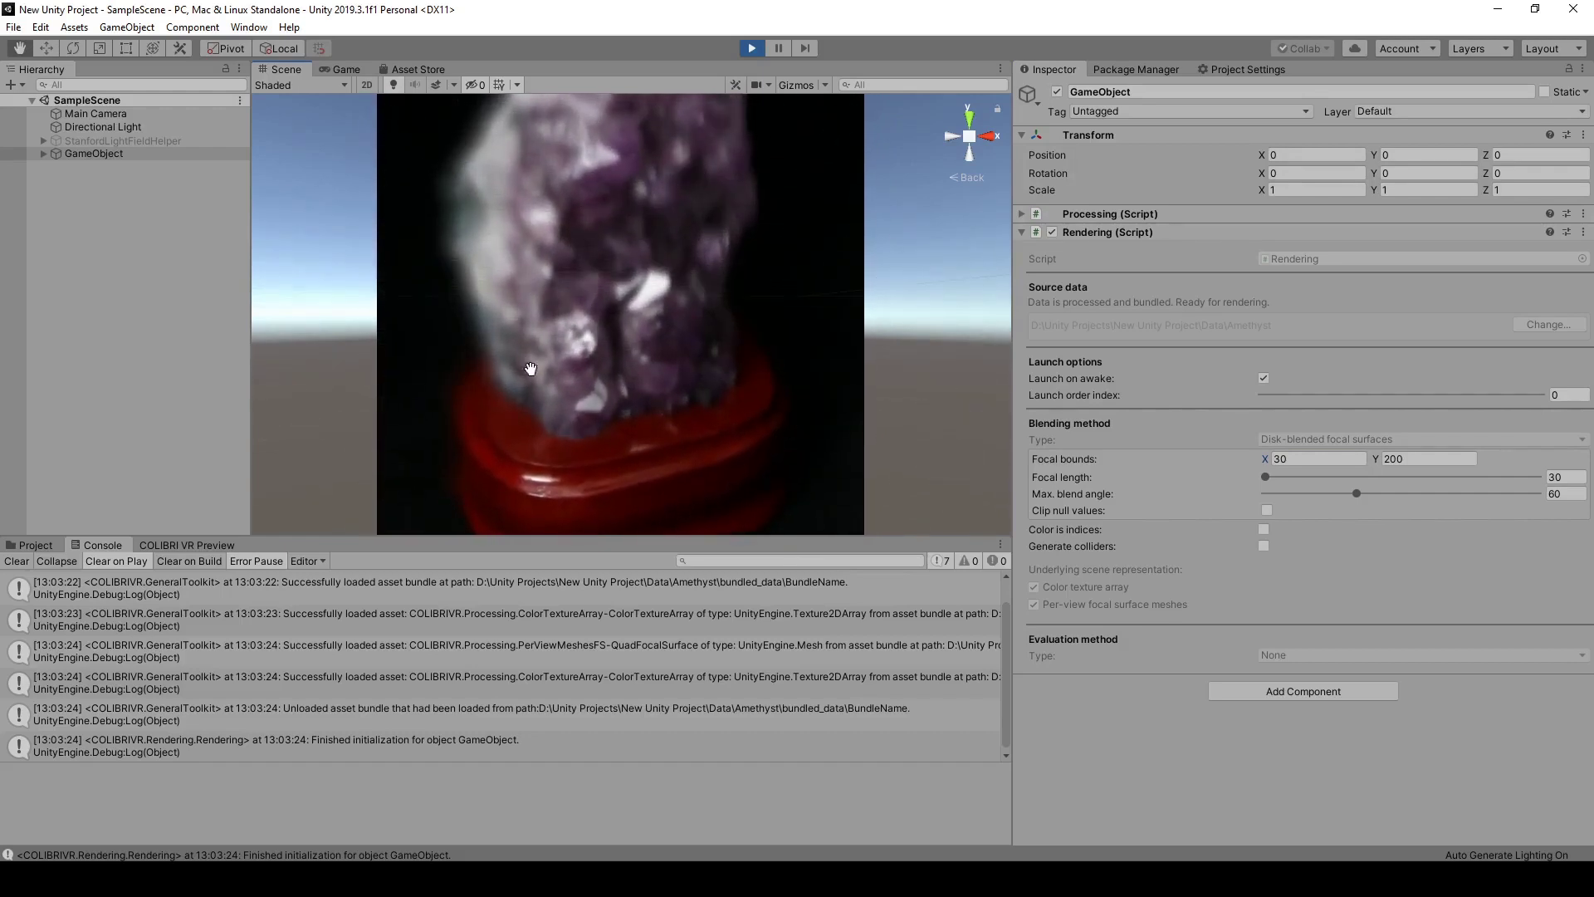
Set Focal bounds X to 100 and reframe the sharpened crystal in the Scene view
left_click(1305, 463)
type("100")
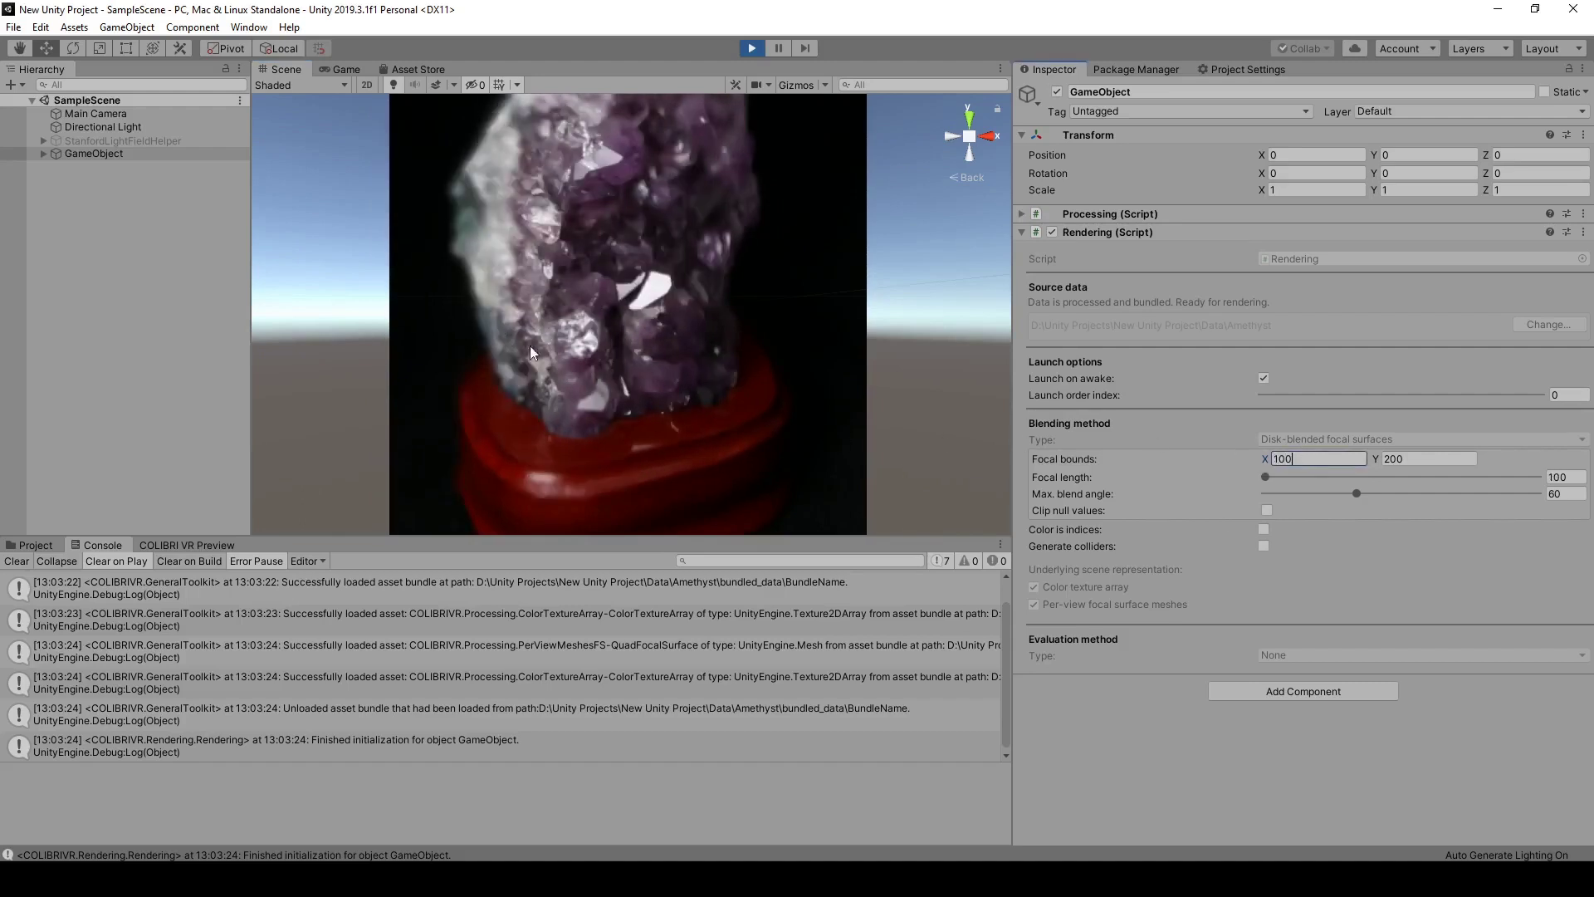
middle_click_drag(552, 366, 736, 378)
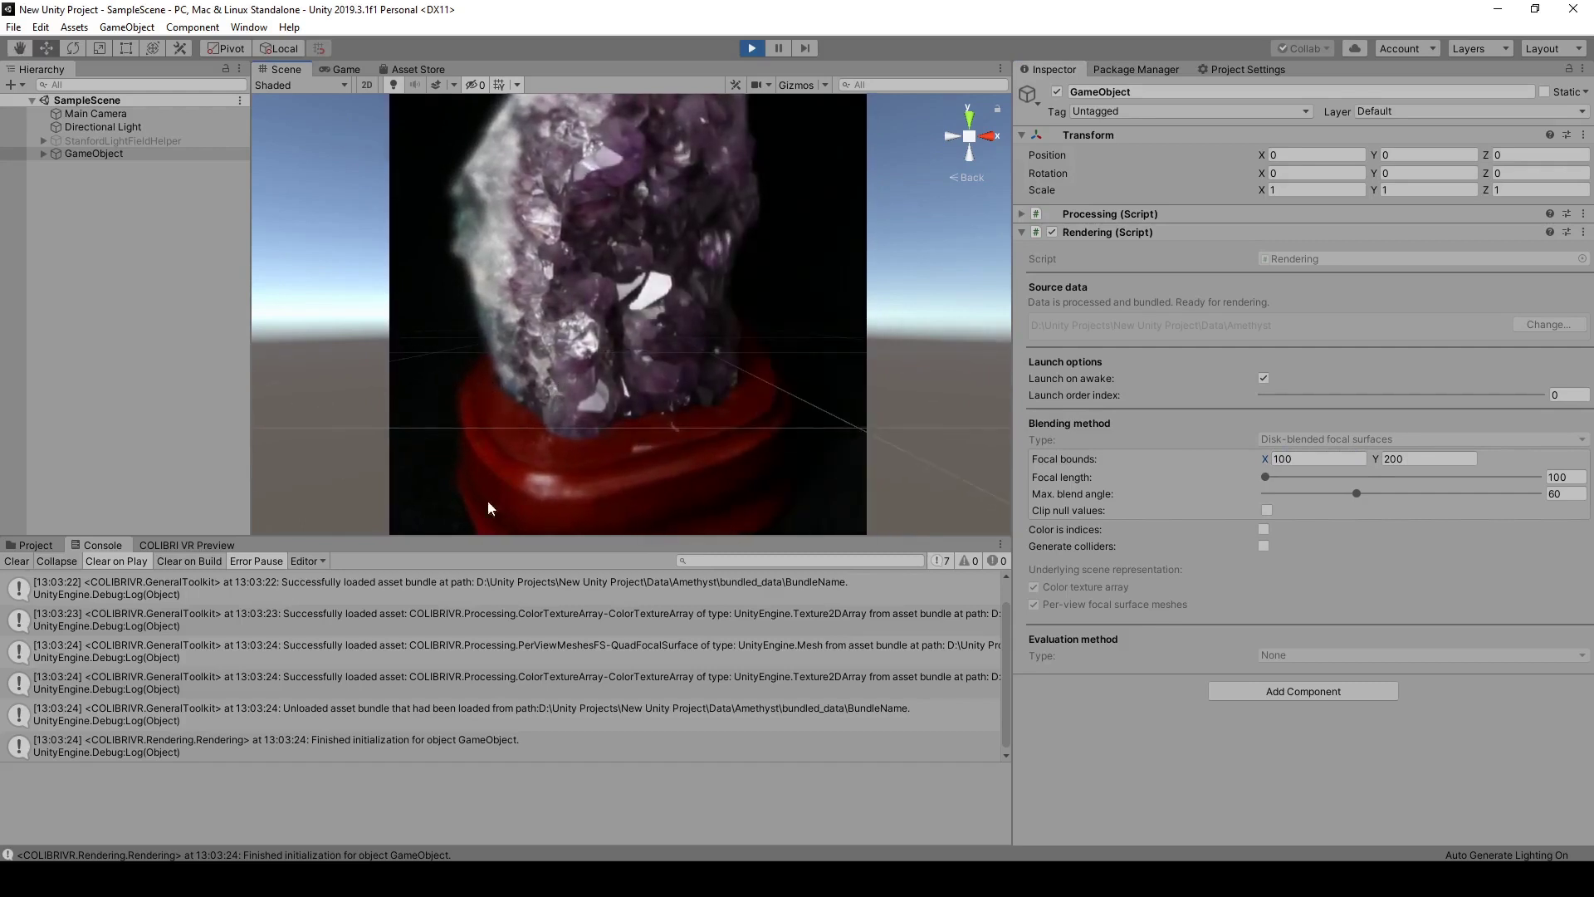
middle_click_drag(609, 387, 629, 301)
key("w")
middle_click_drag(587, 440, 604, 397)
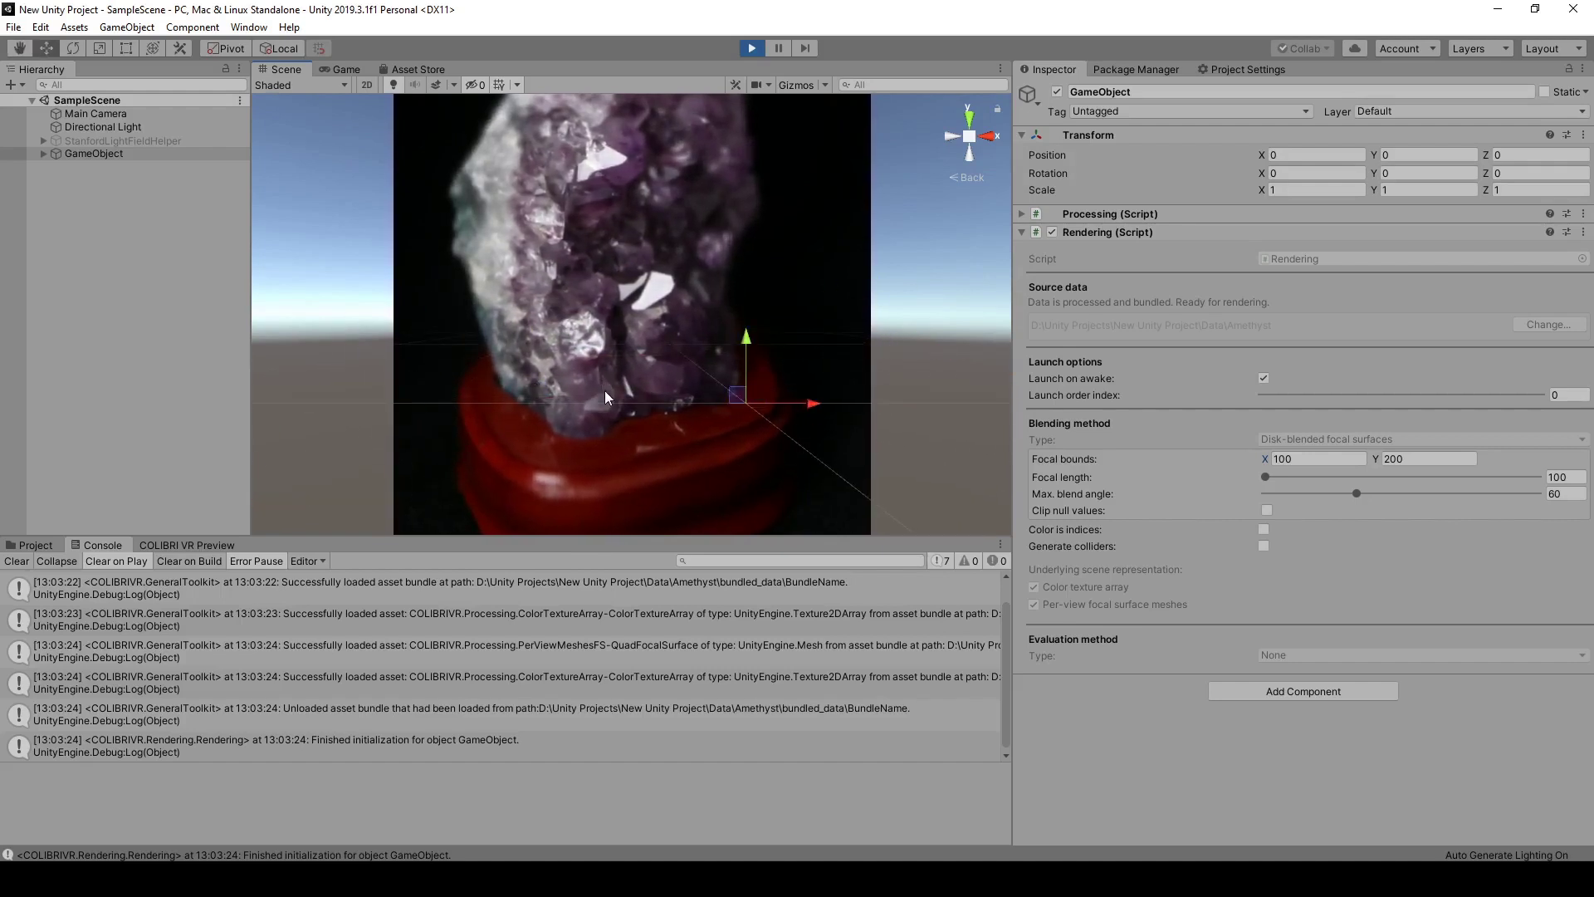
In the Game view, reset Main Camera's Transform, set Position Z to -0.73 and shift it along X
left_click(364, 68)
left_click(158, 114)
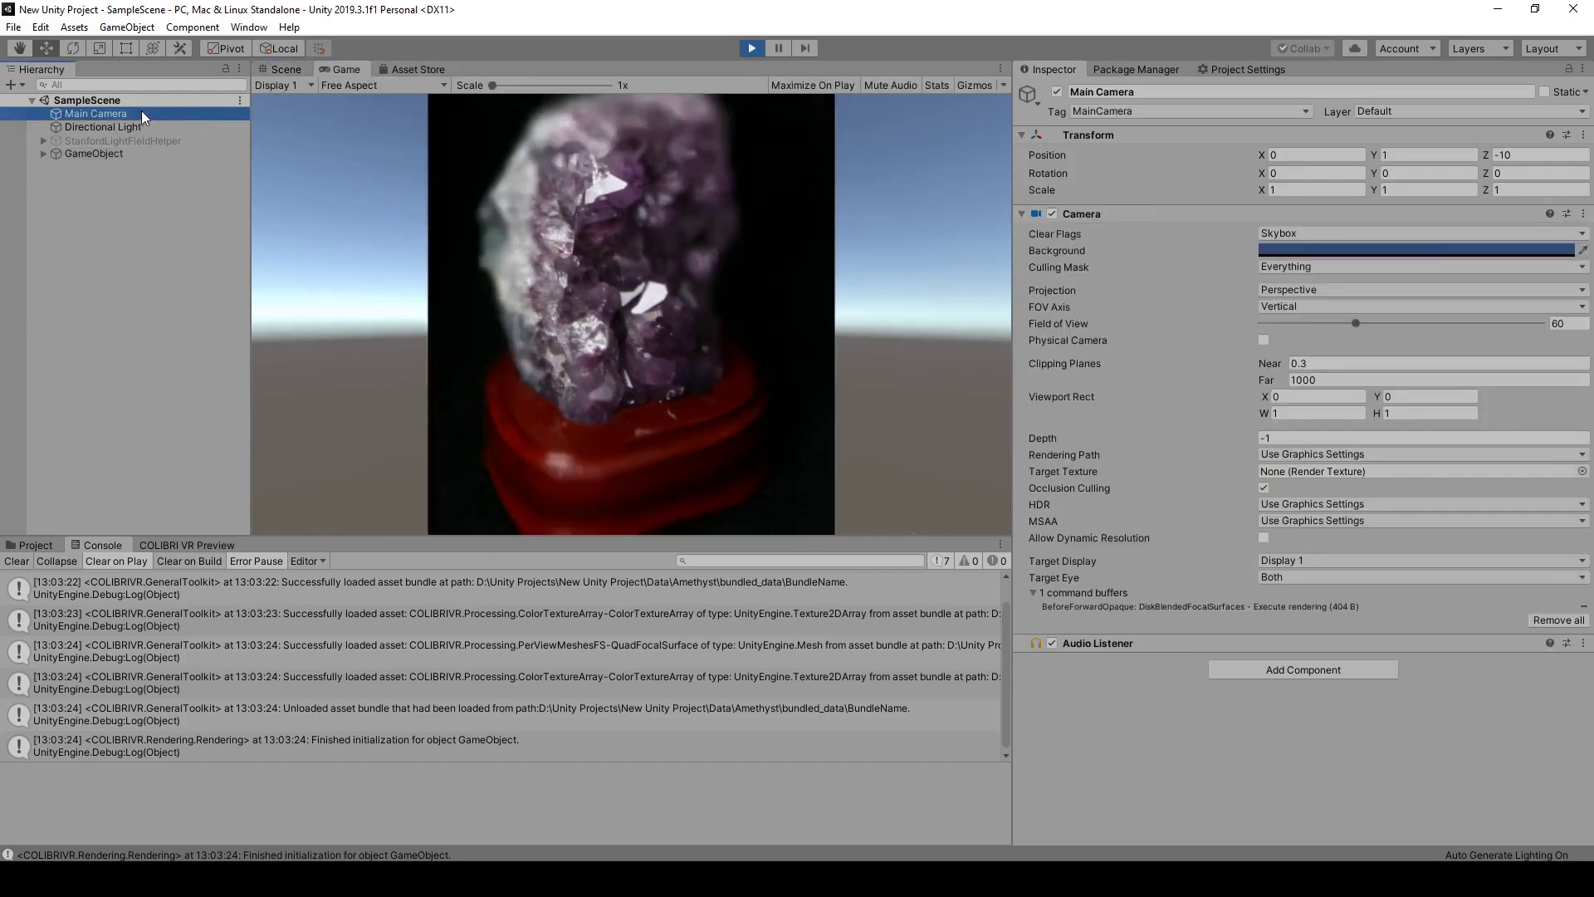
right_click(1099, 138)
left_click(1130, 152)
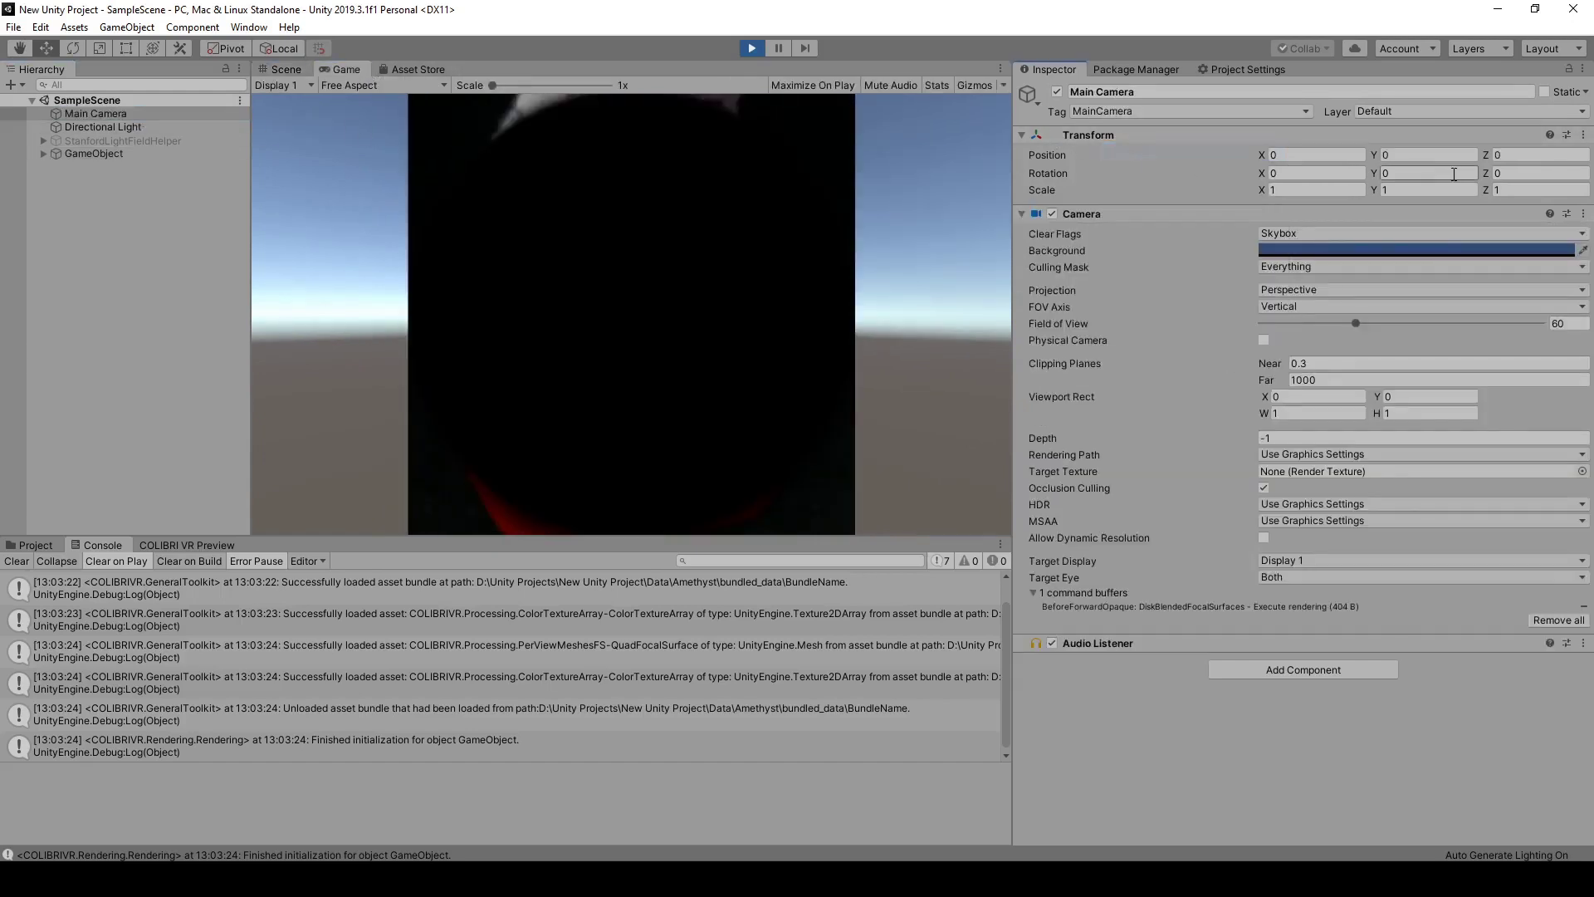
type("-0.73")
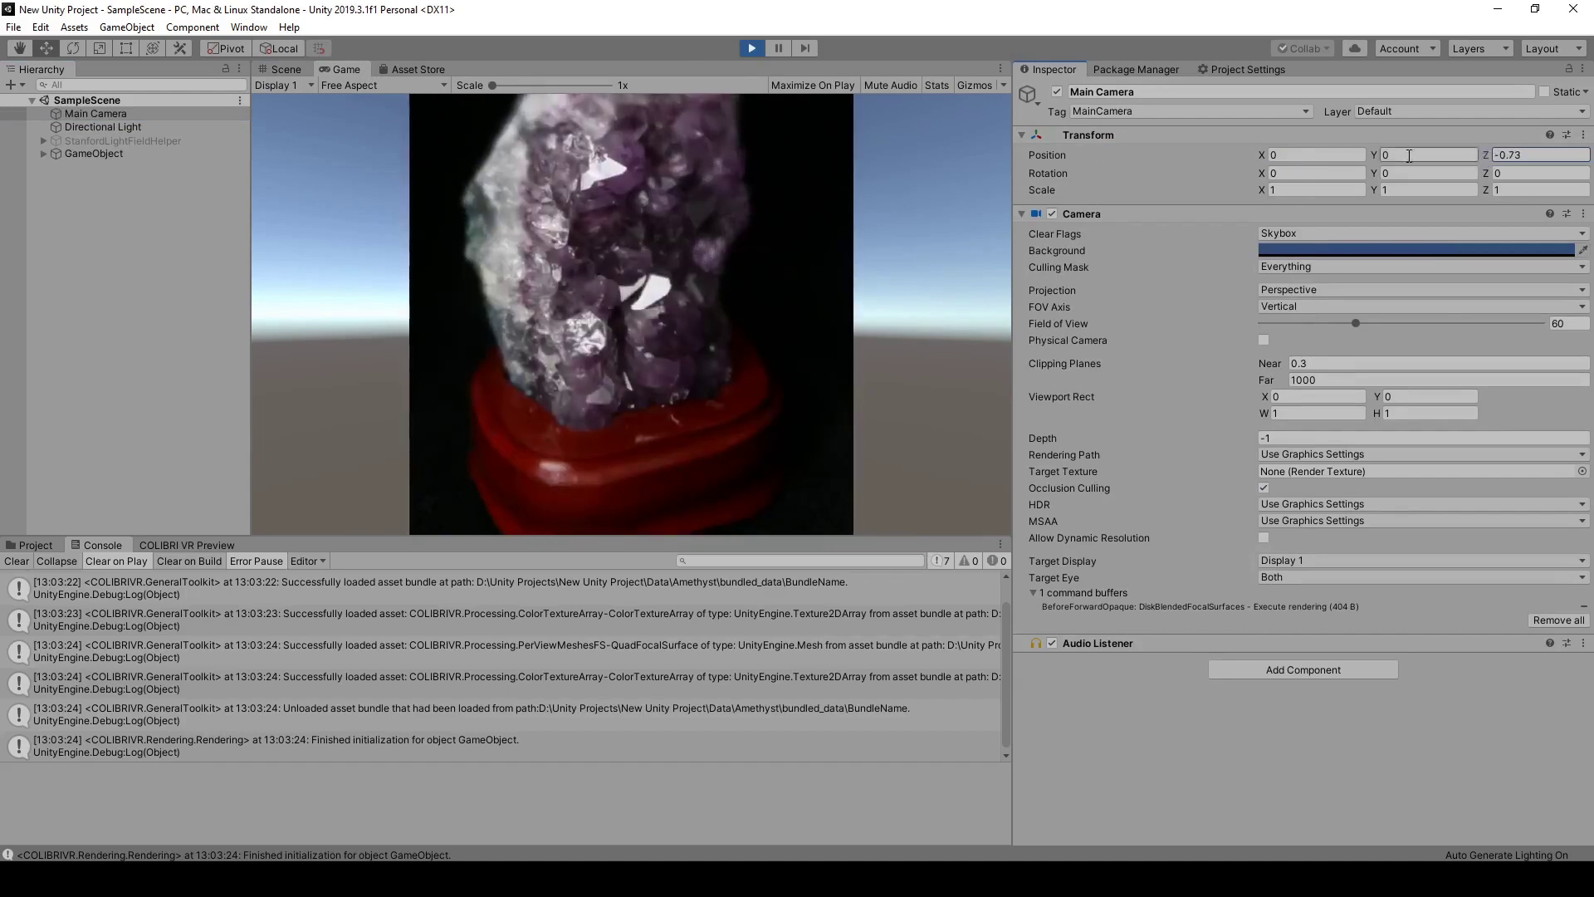
left_click_drag(1264, 153, 1359, 181)
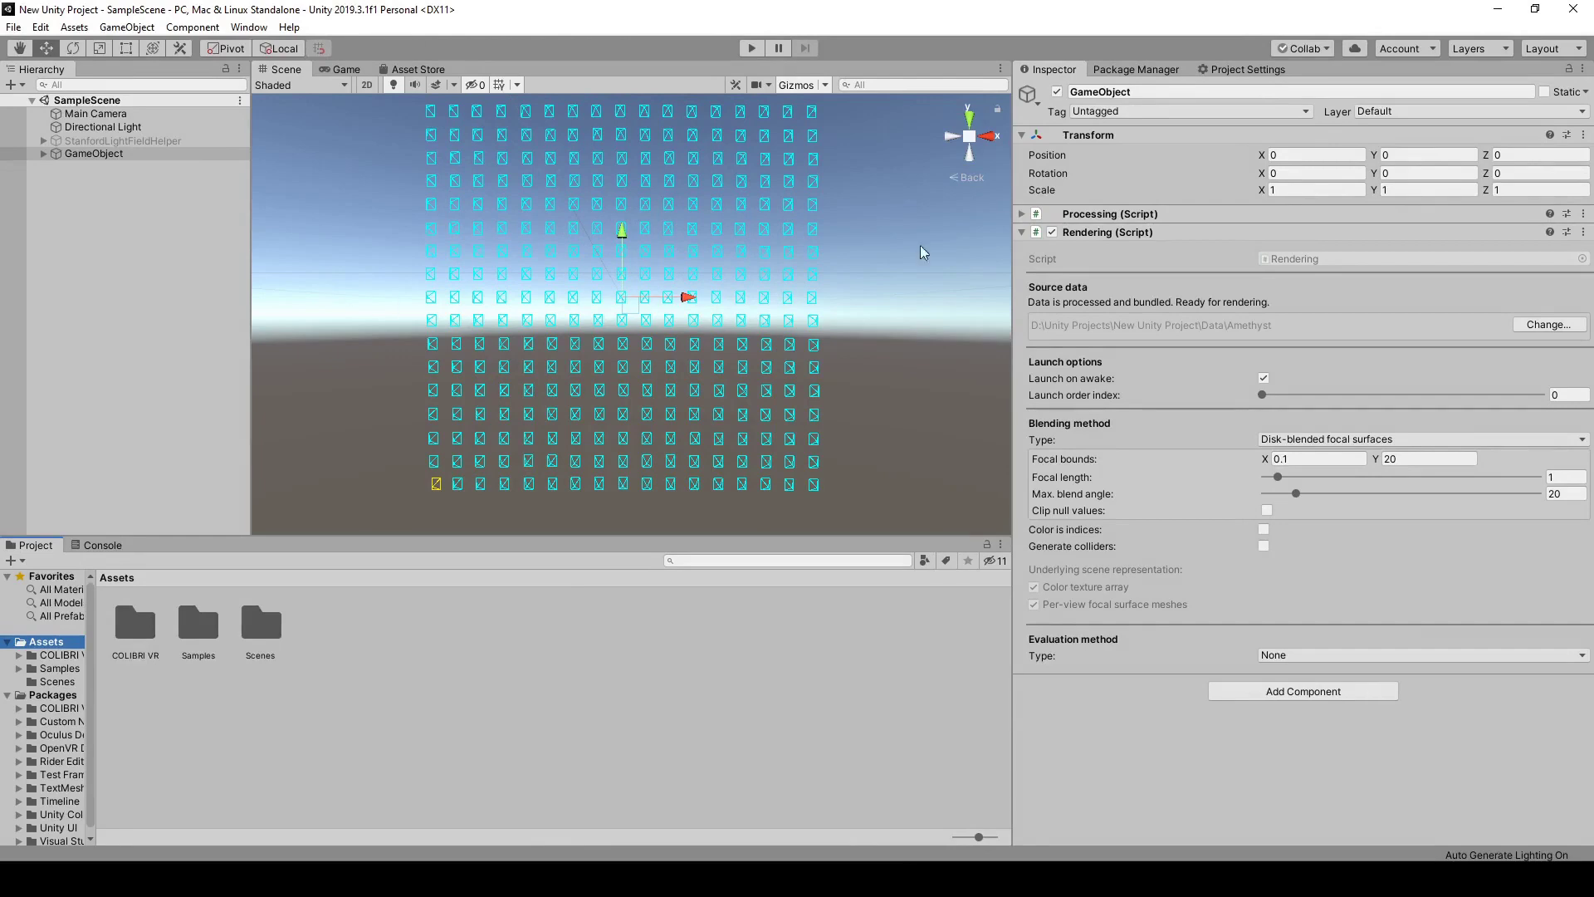
View the COLIBRI VR package details and browse to Assets > Samples > COLIBRI VR > 1.0.0 > Demo Scenes
left_click(1136, 70)
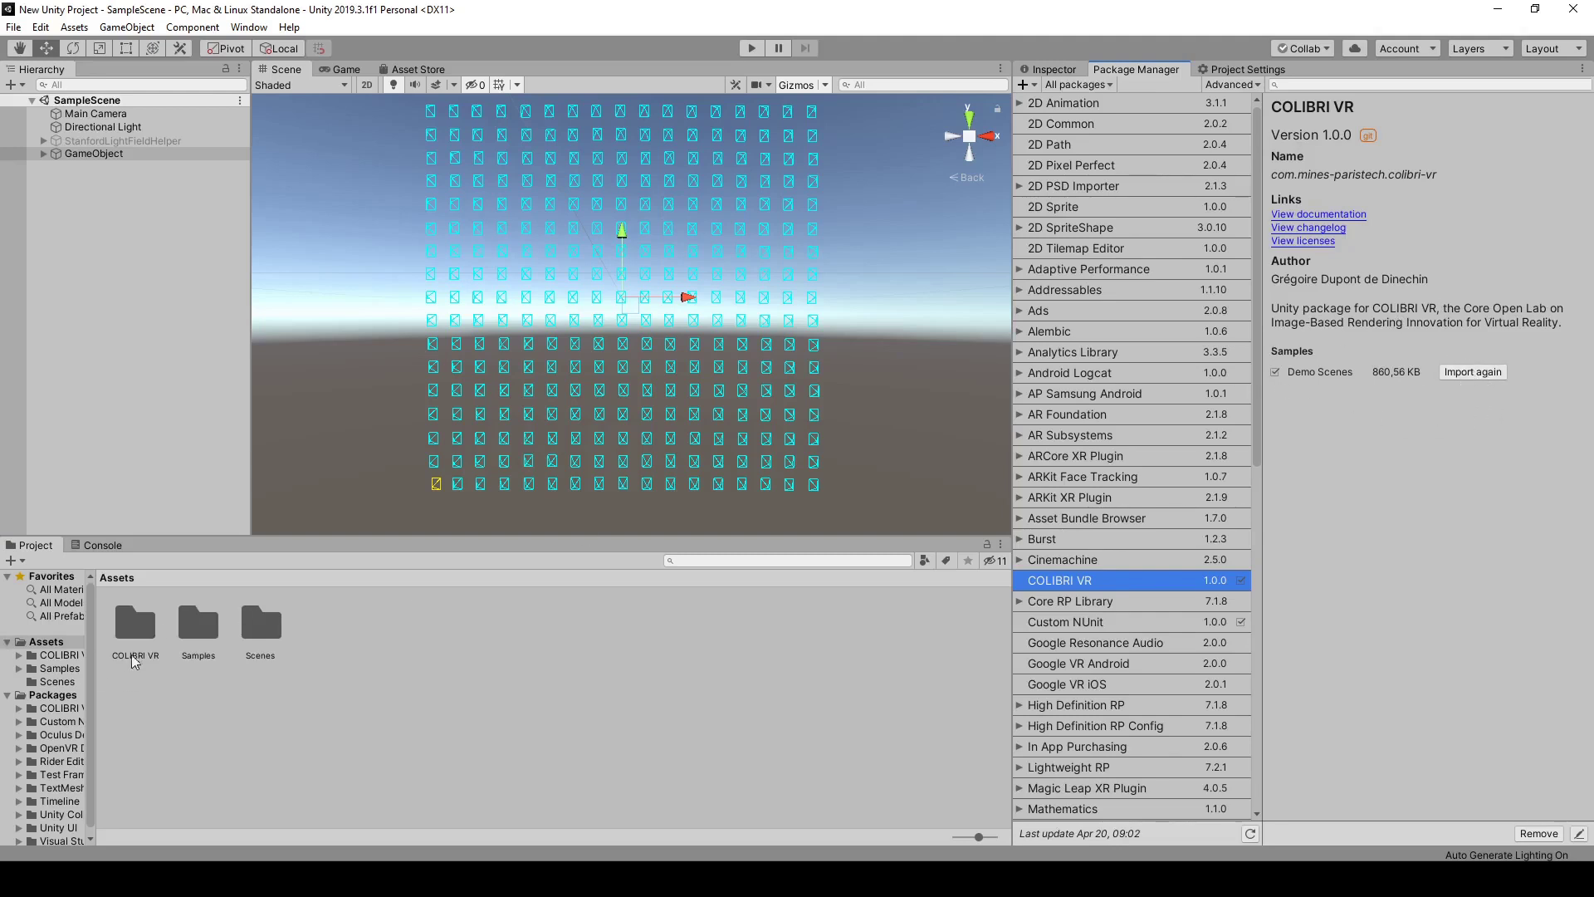
double_click(134, 627)
left_click(60, 669)
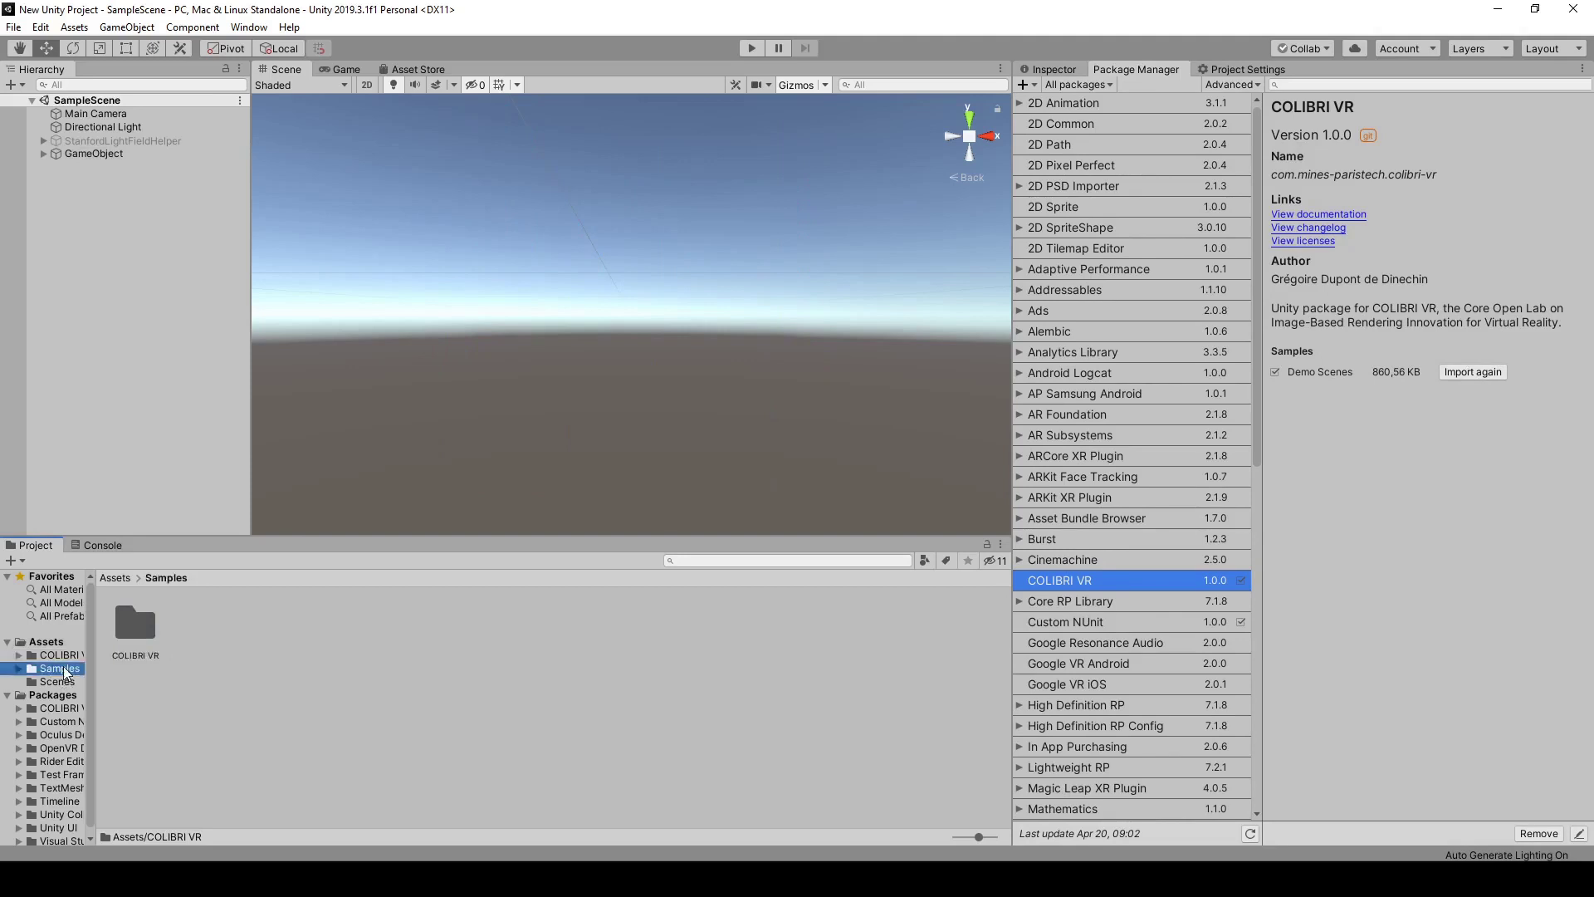
double_click(138, 635)
double_click(138, 635)
double_click(138, 634)
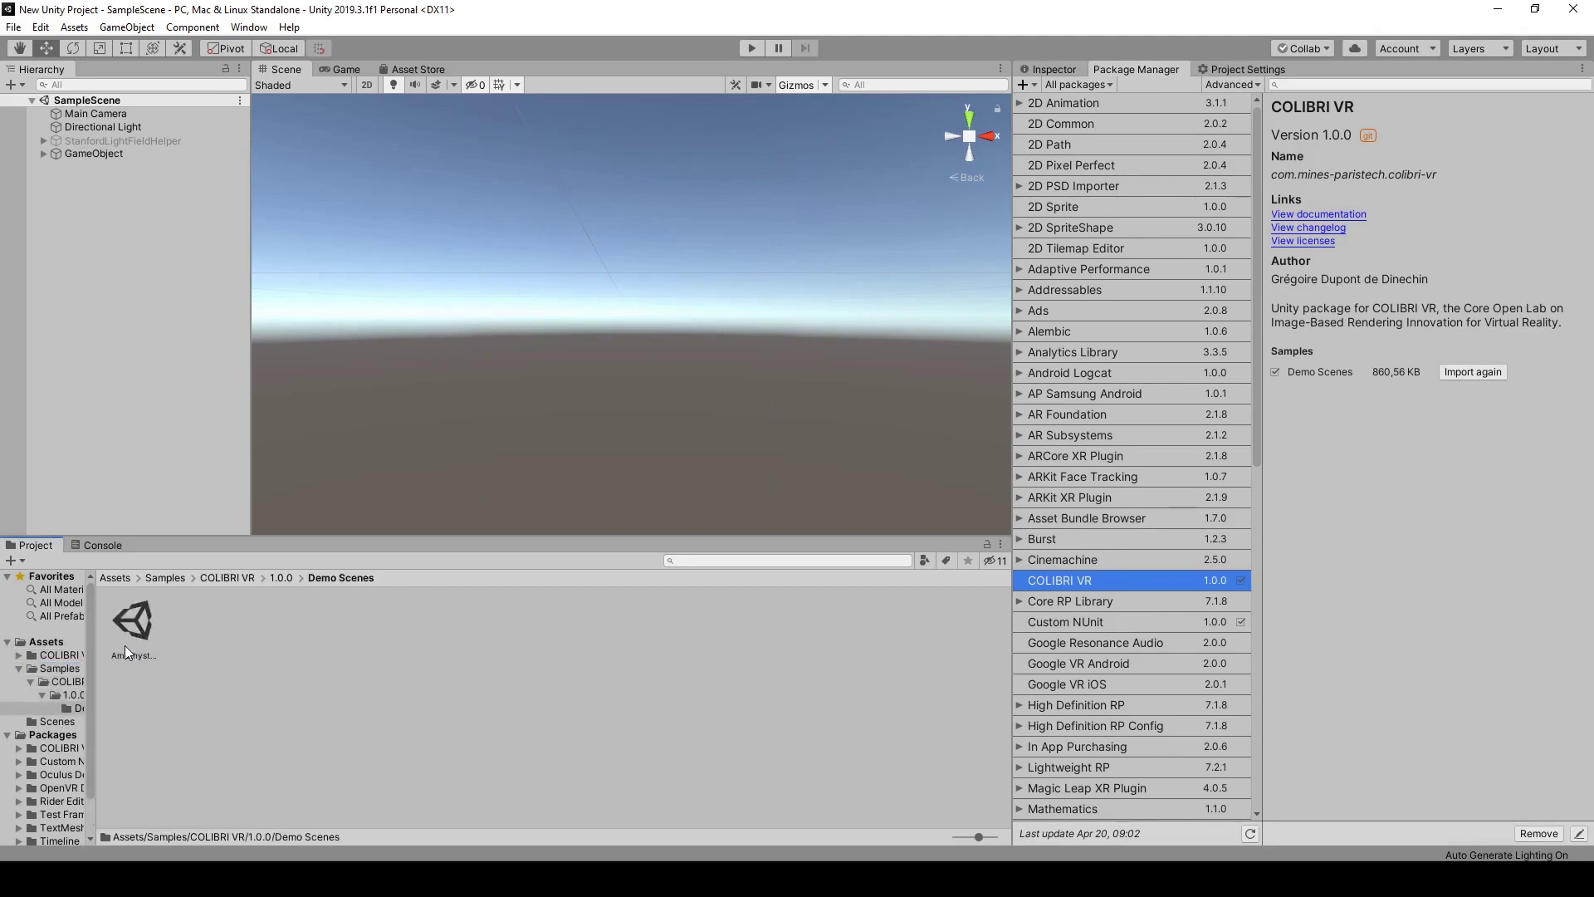
Open the AmethystDemo scene and select Environment > Amethyst > Rendering in the Inspector
double_click(137, 616)
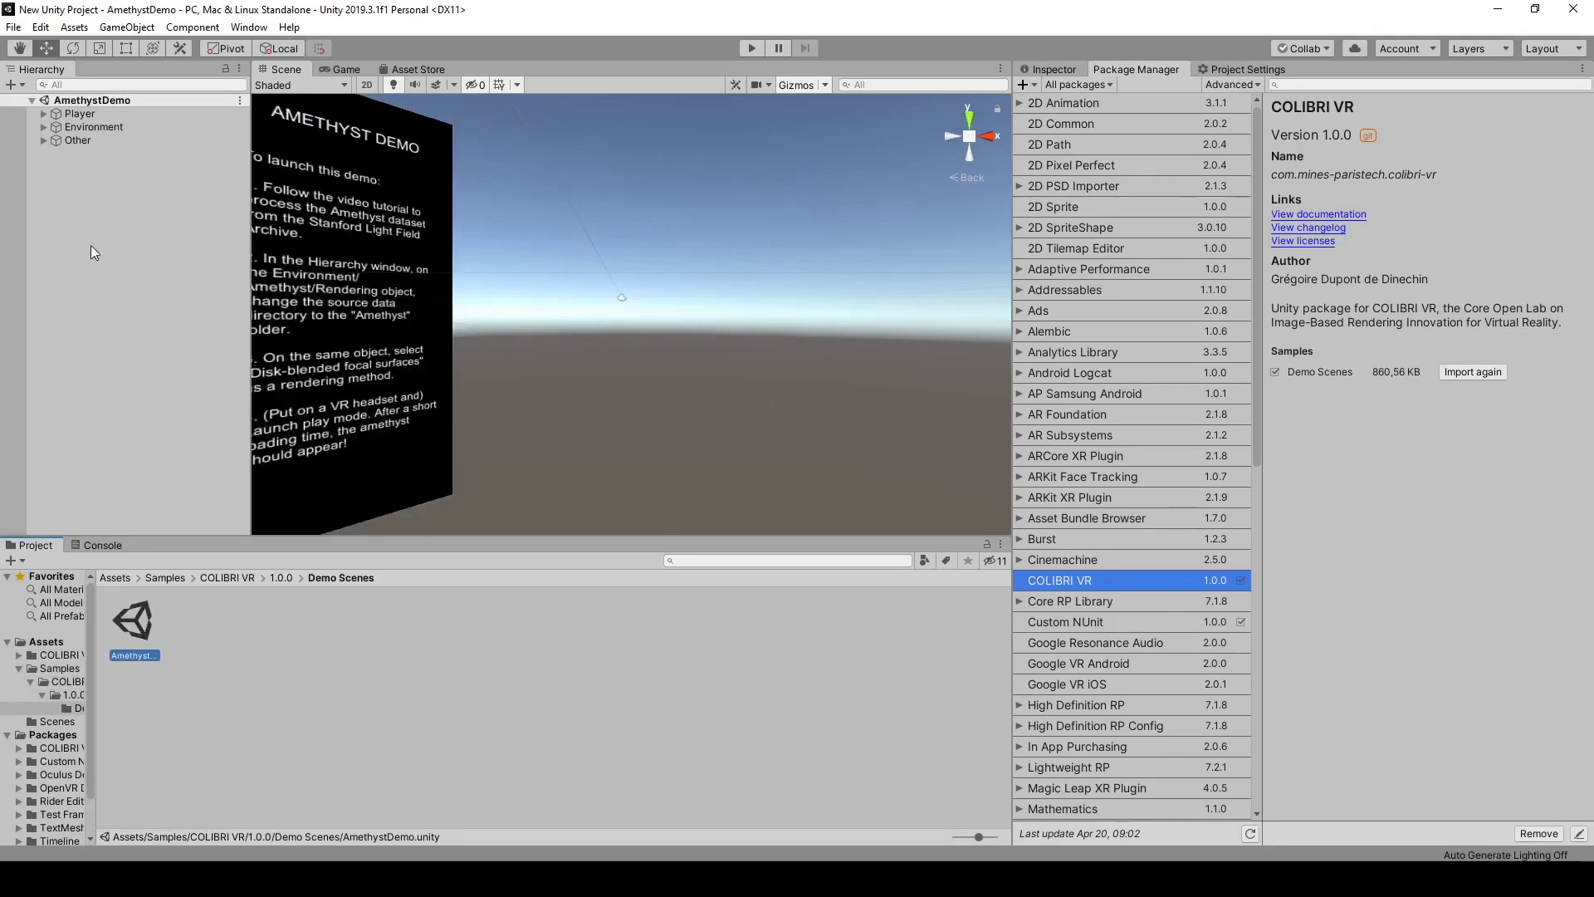
left_click(42, 127)
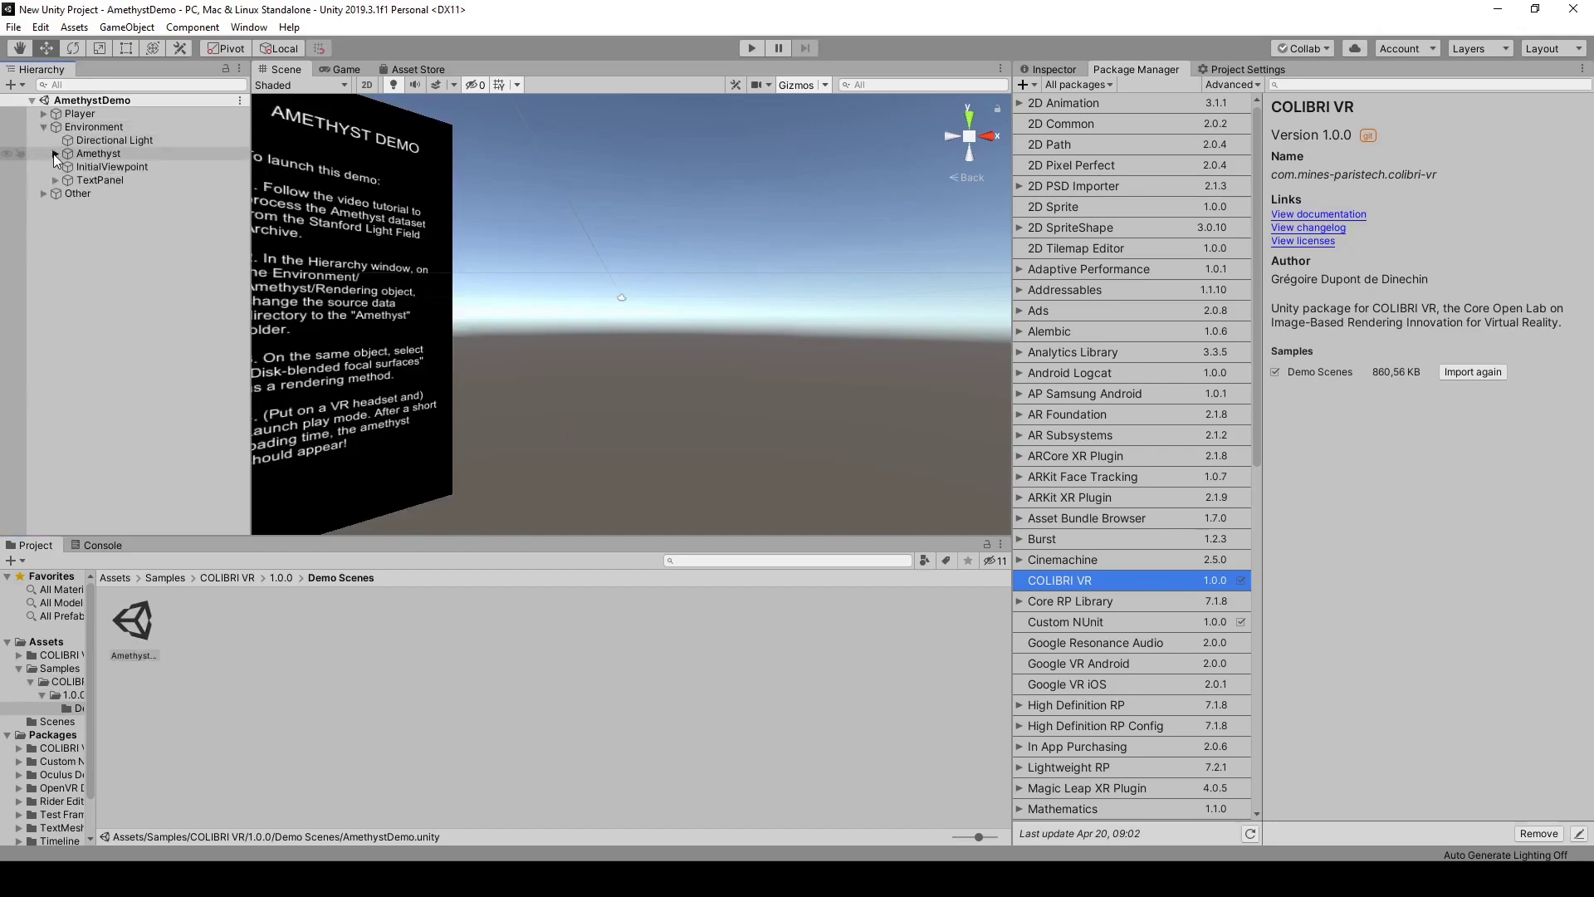
left_click(55, 153)
left_click(88, 166)
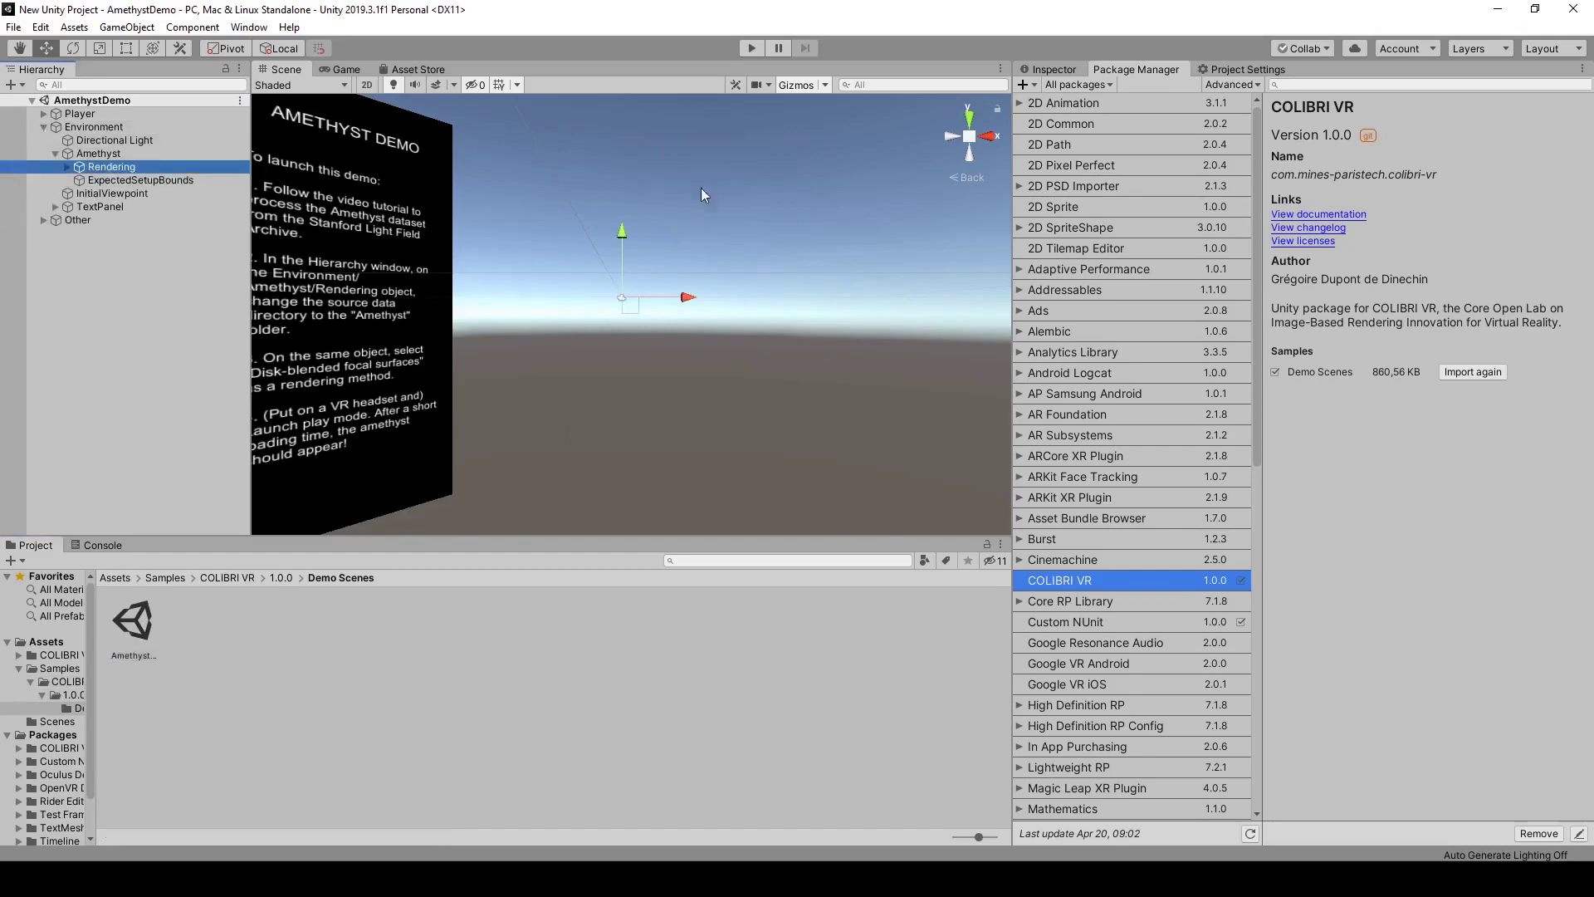
left_click(1054, 70)
Set Rendering's source data to the Amethyst folder and blending to Disk-blended focal surfaces
left_click(1550, 324)
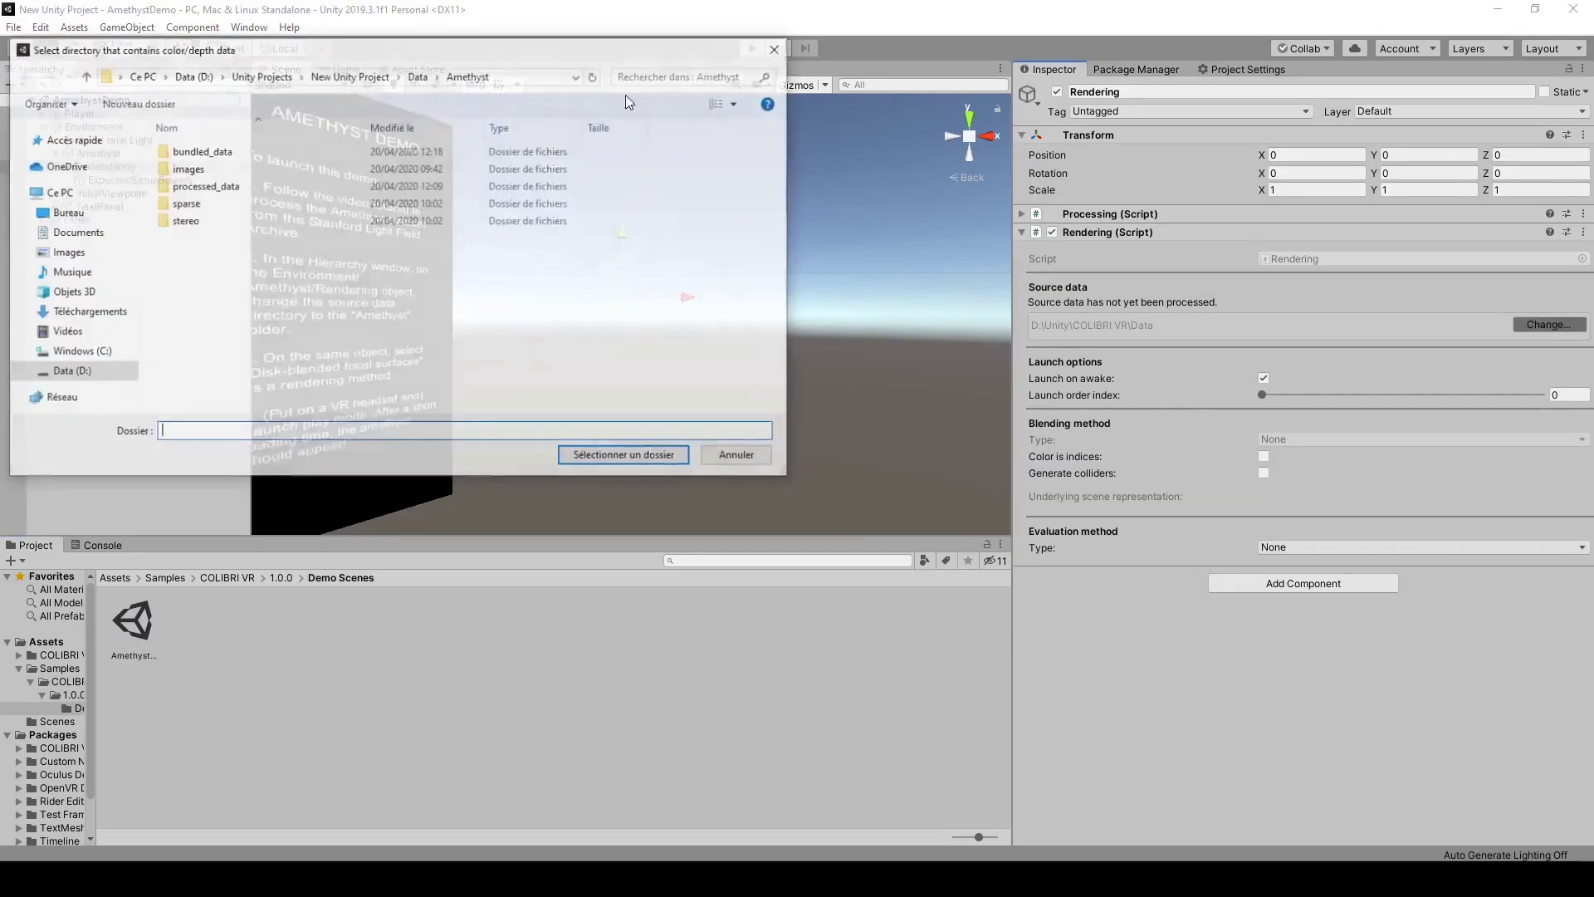
left_click(221, 153)
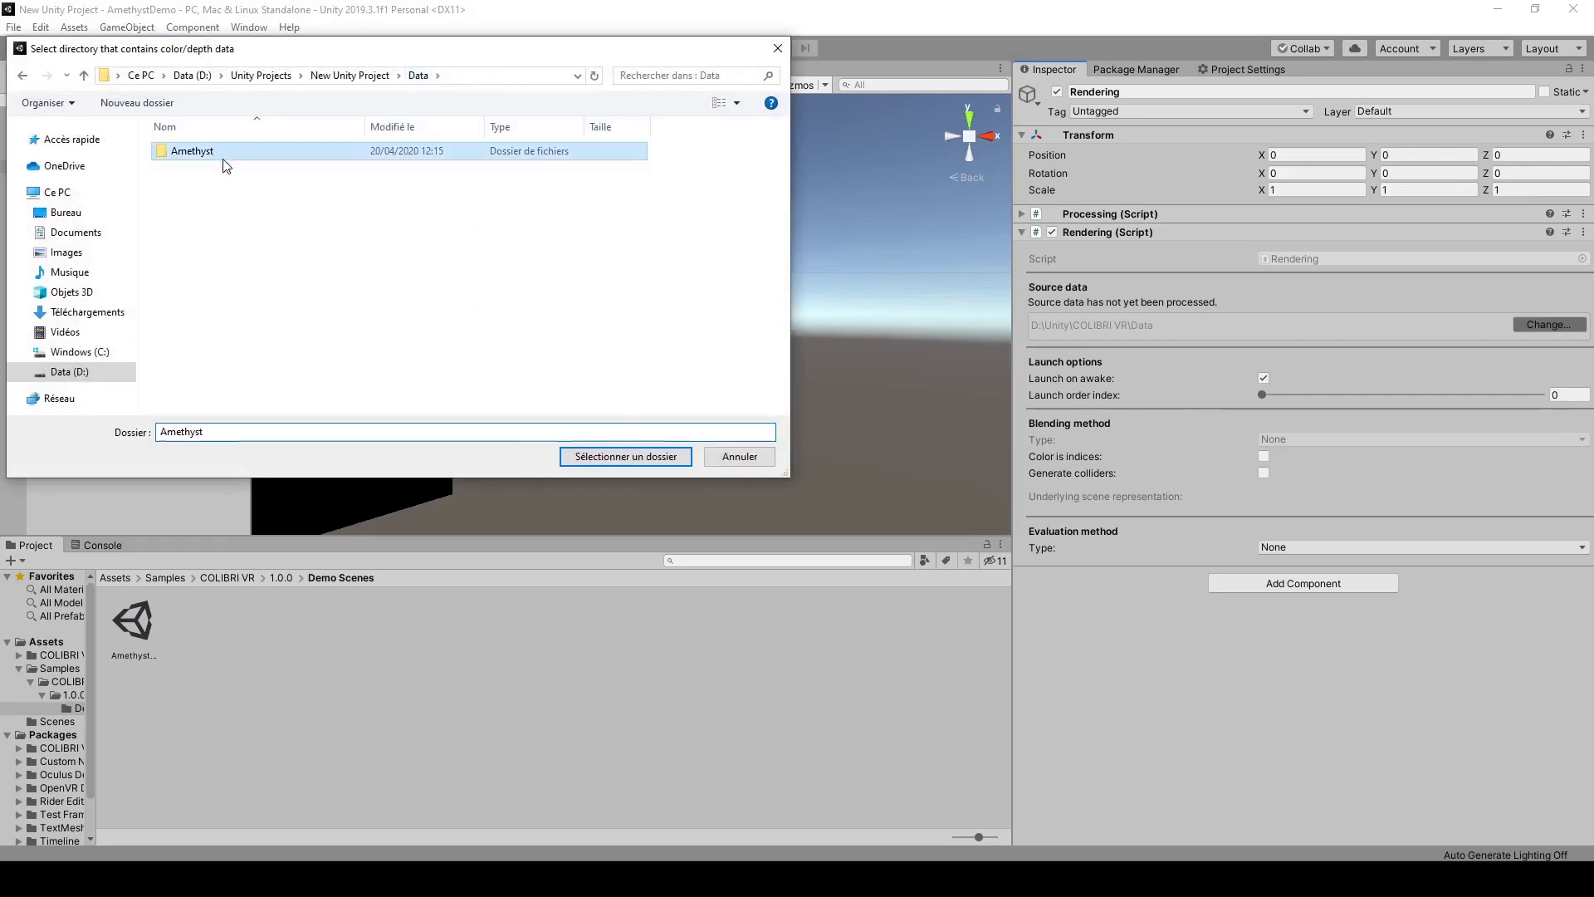
left_click(619, 455)
left_click(1295, 438)
left_click(1312, 497)
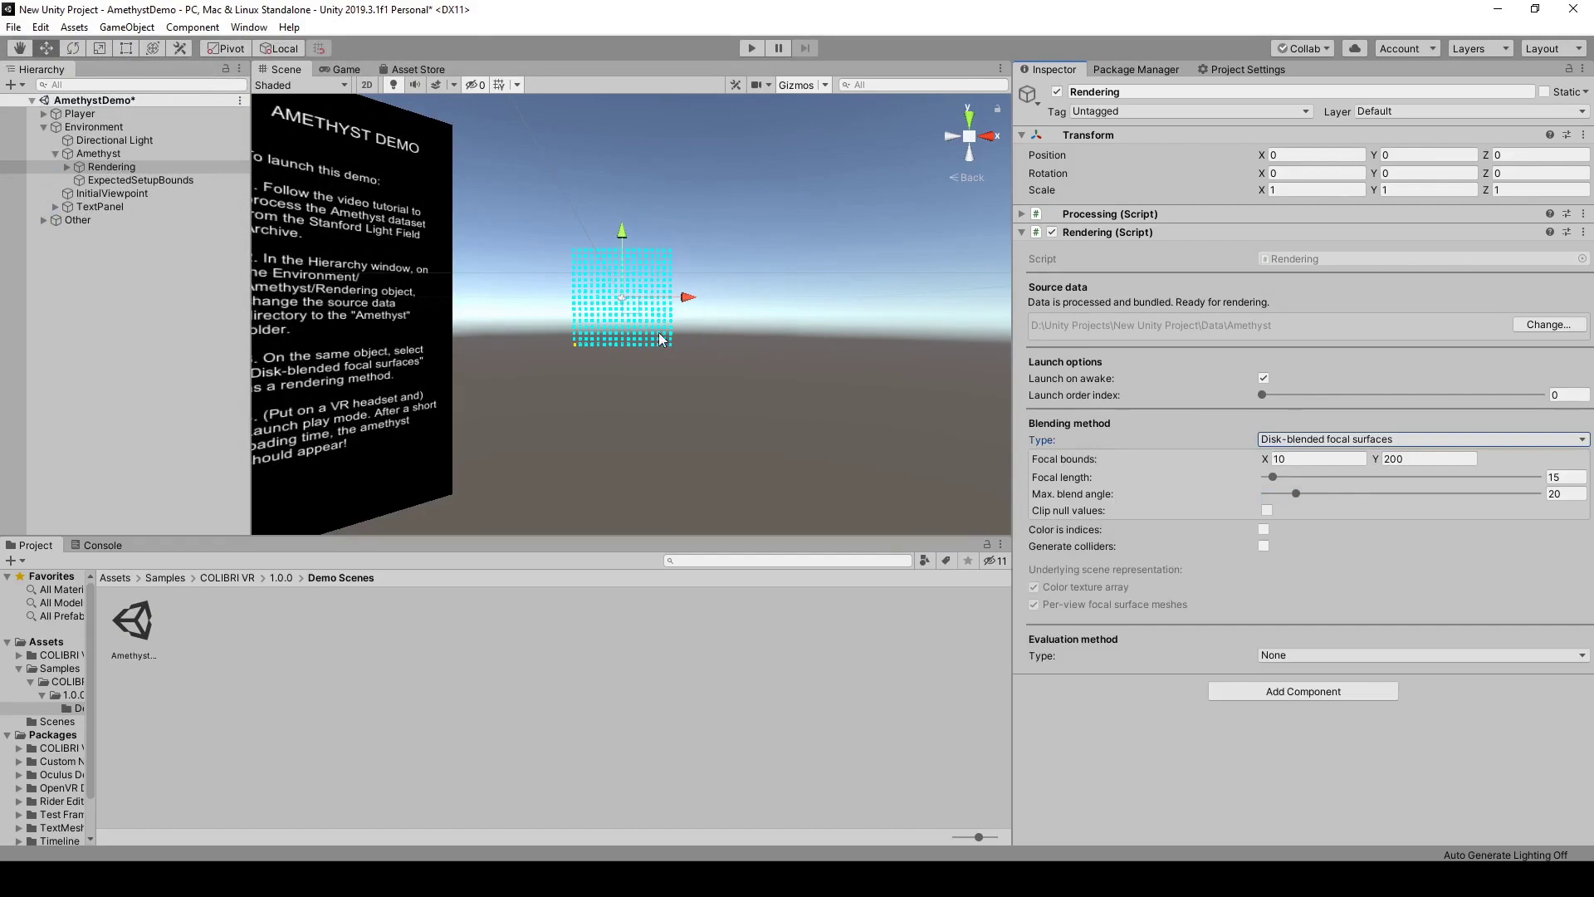
Run the AmethystDemo scene in play mode to view the amethyst
scroll(659, 333, "up", 3)
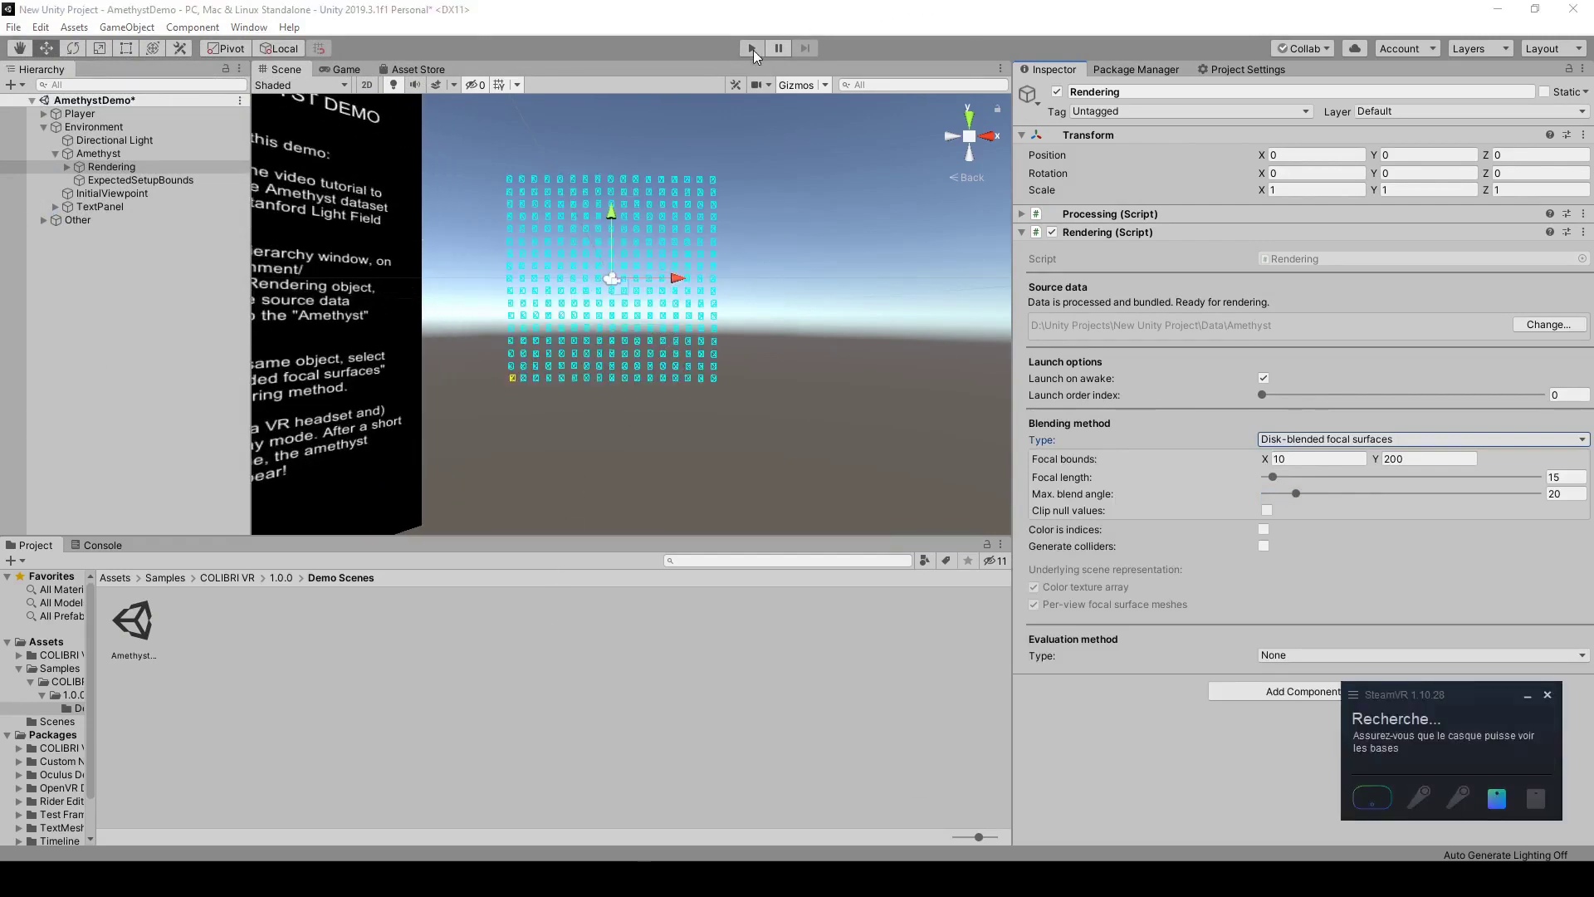
left_click(753, 48)
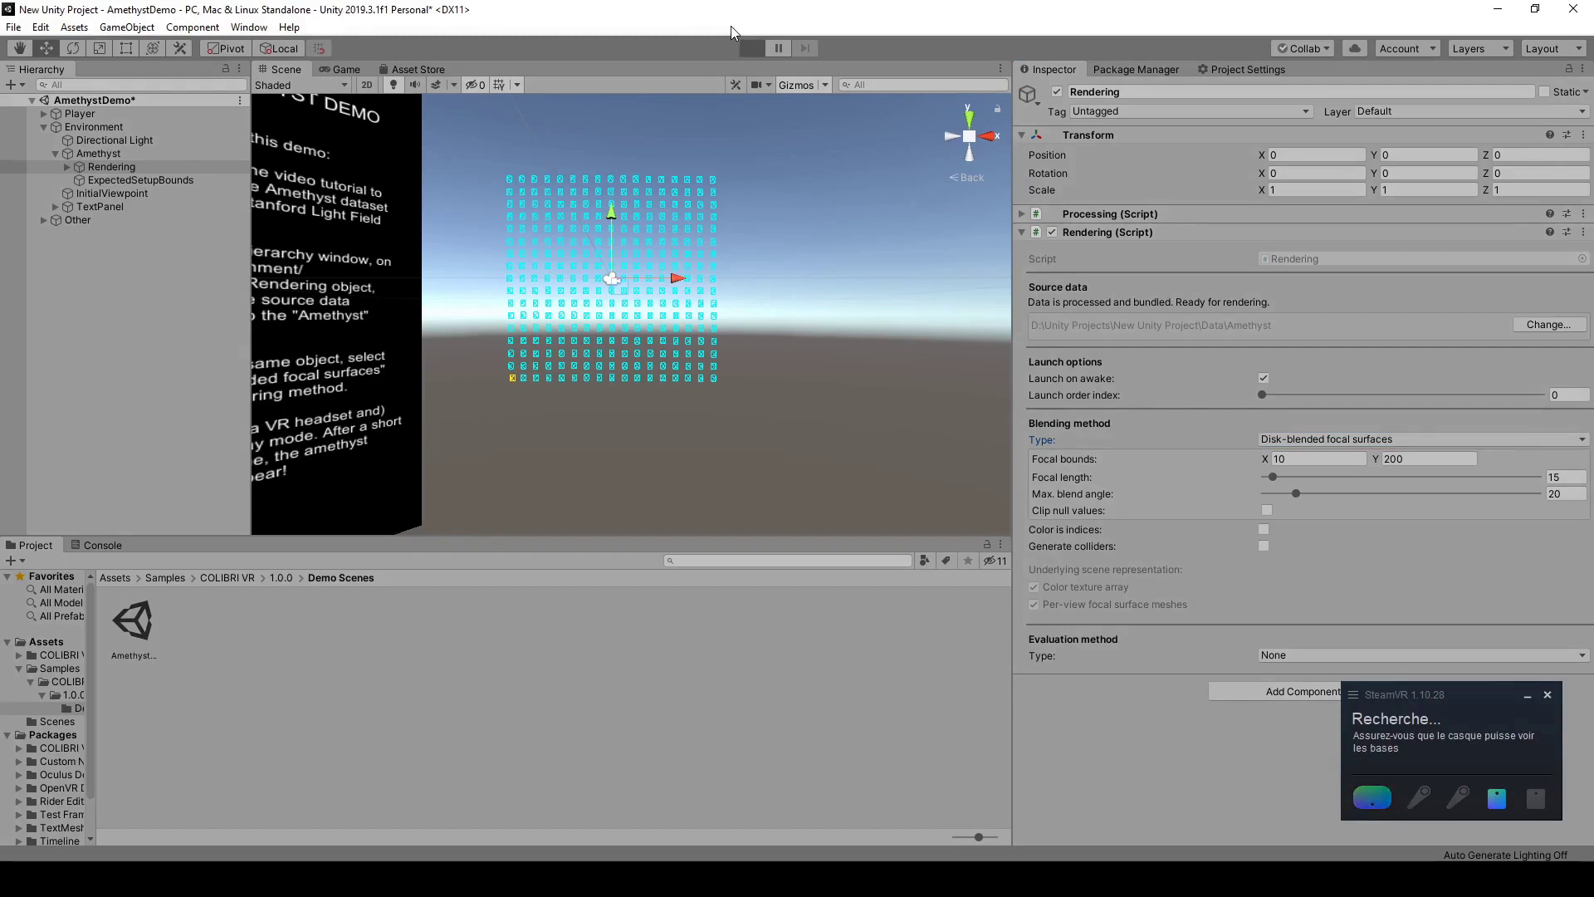